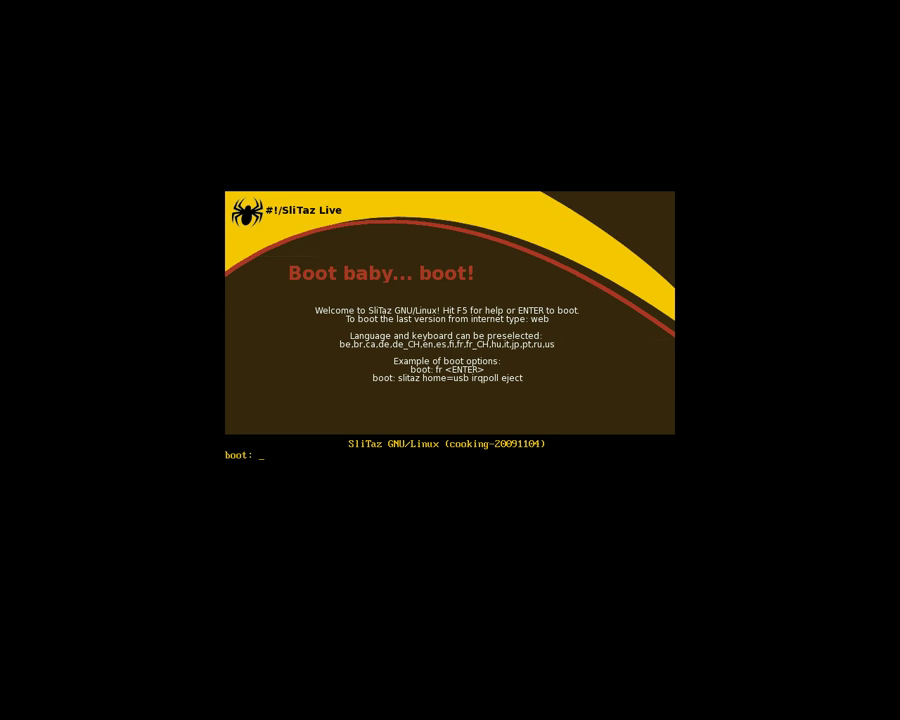
Boot SliTaz Live from the boot: prompt and wait for the language dialog
key("Return")
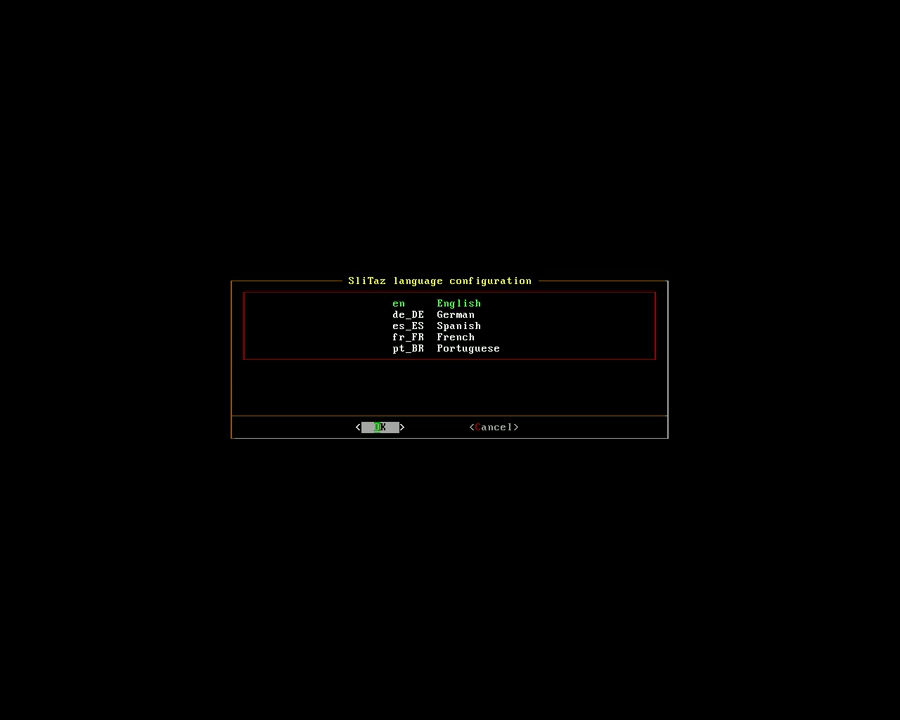
Choose English, the us keymap and the 1280x1024x24 display mode
key("Return")
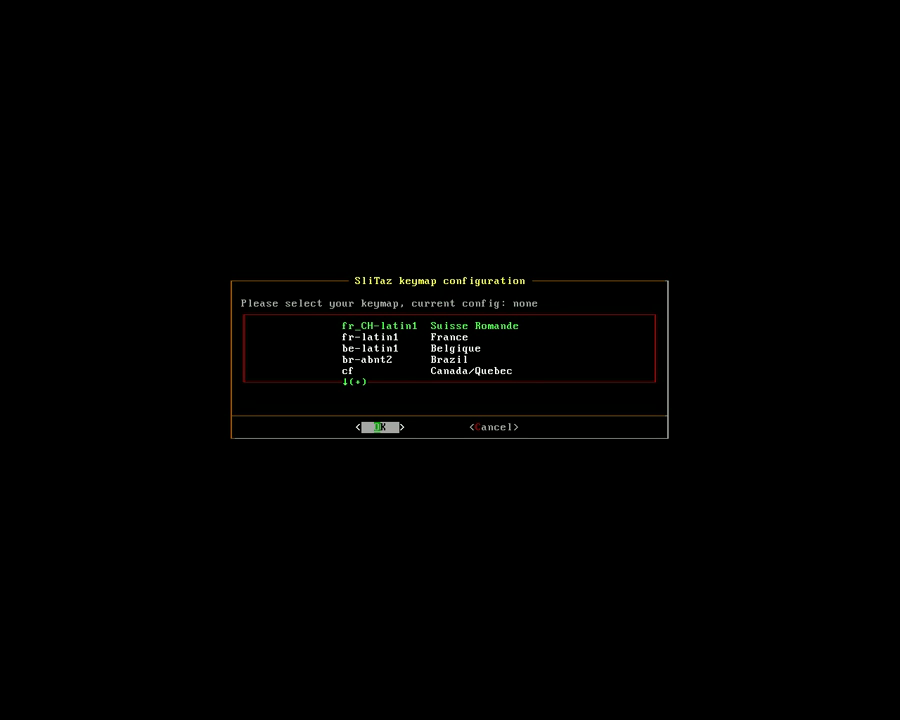
key("End")
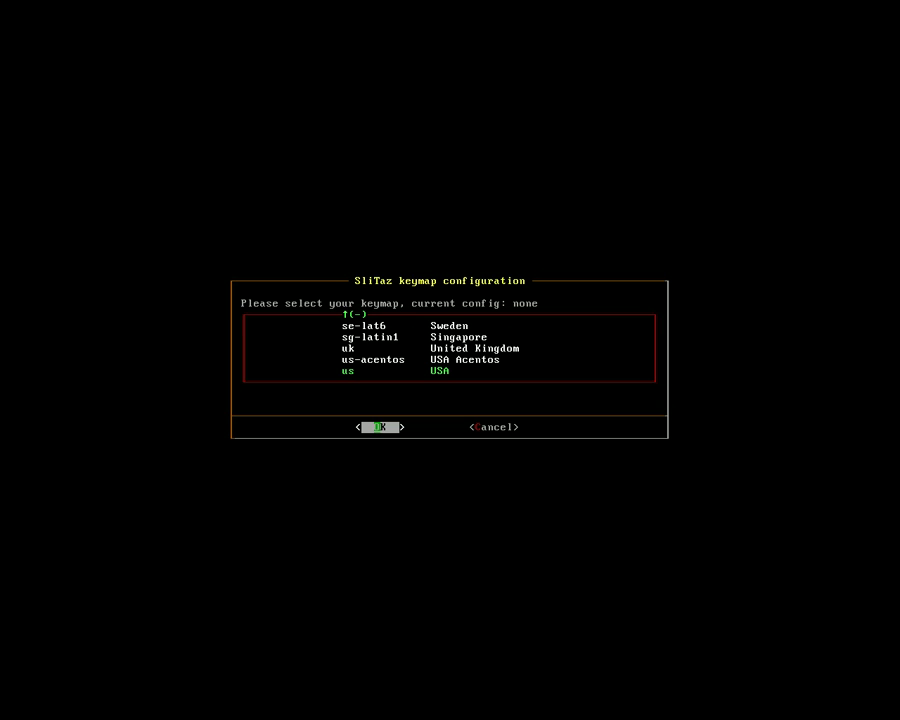
key("Return")
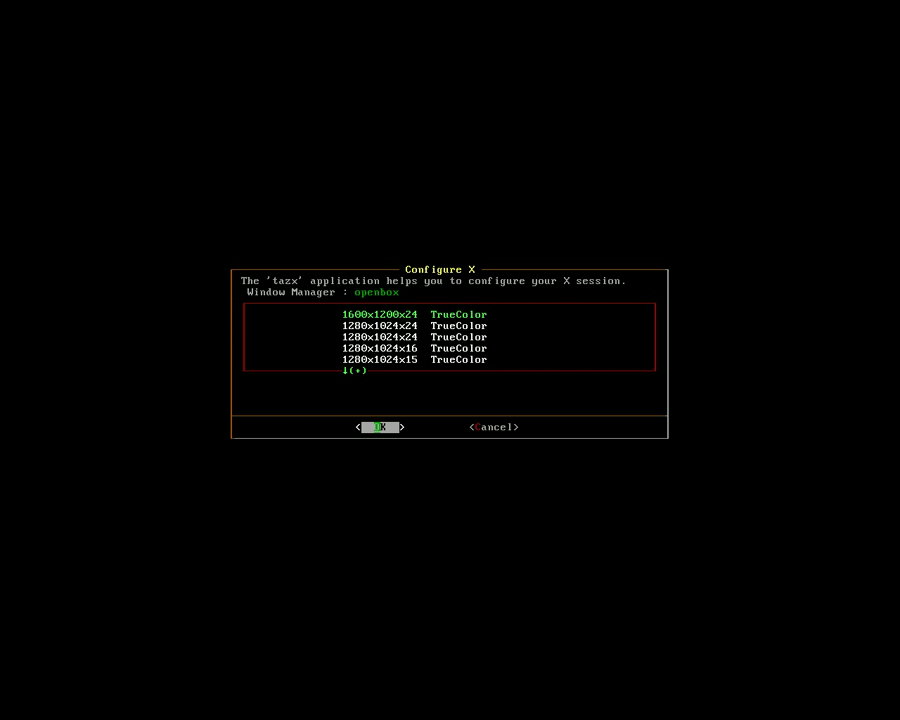
key("Down")
key("Down")
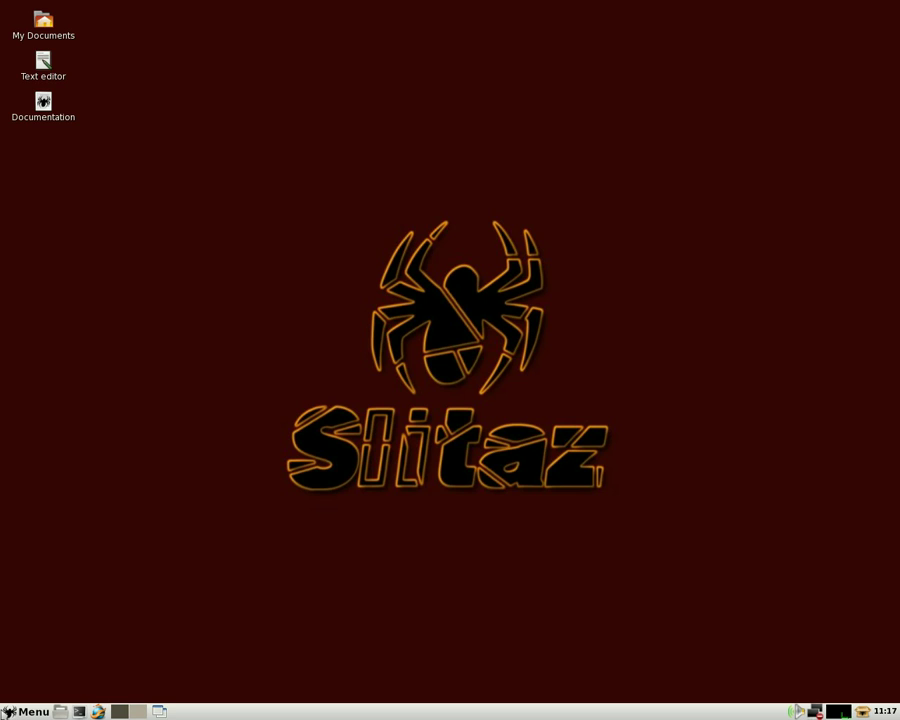
left_click(137, 713)
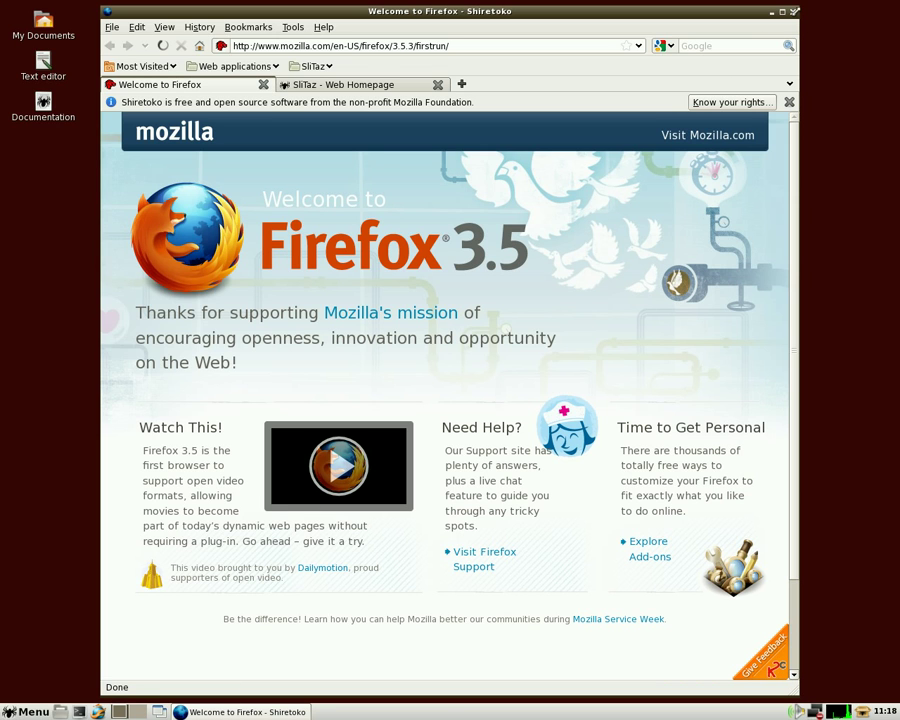
left_click(793, 12)
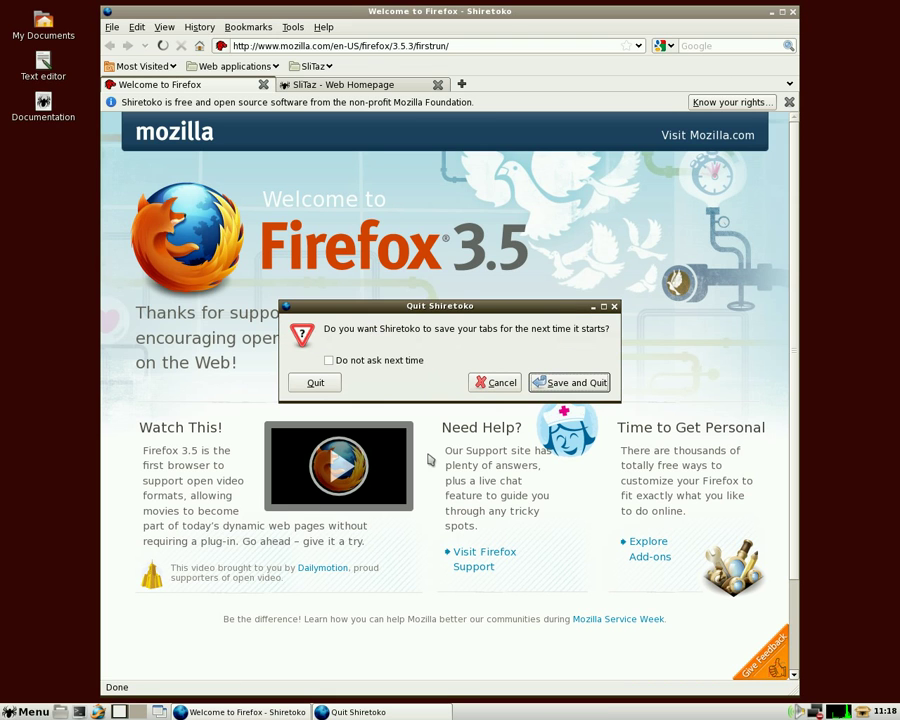
Quit Firefox without saving tabs, then open a terminal and the home-folder file manager
left_click(298, 387)
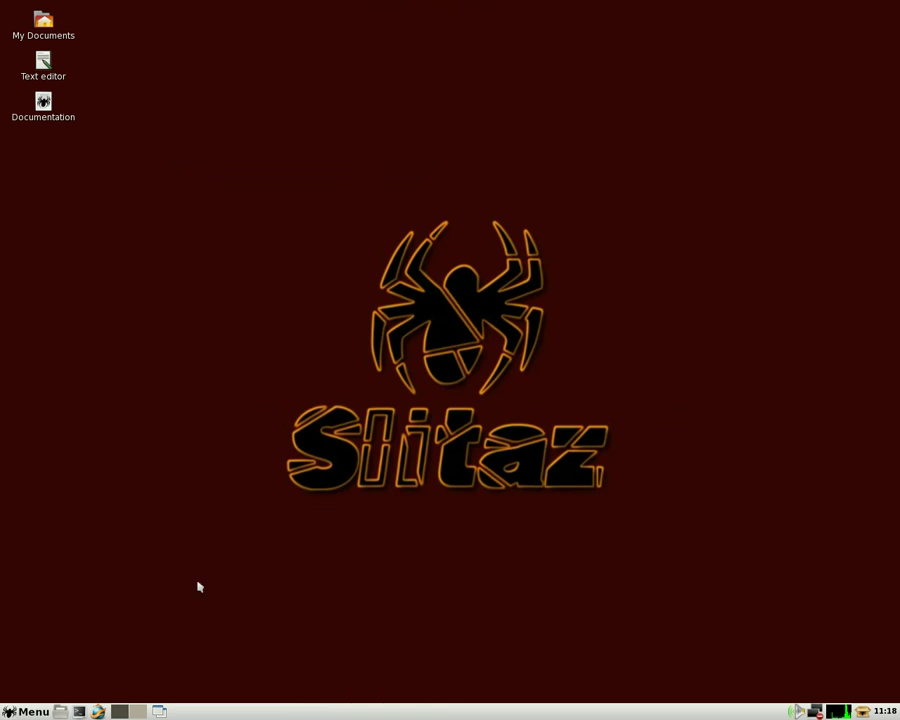
left_click(79, 711)
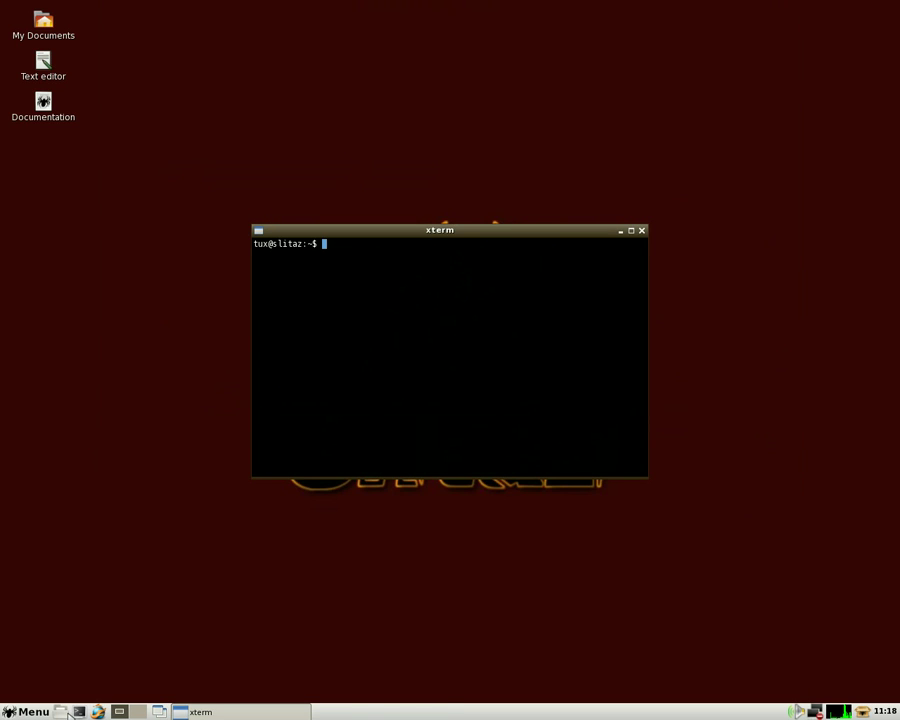
left_click(60, 711)
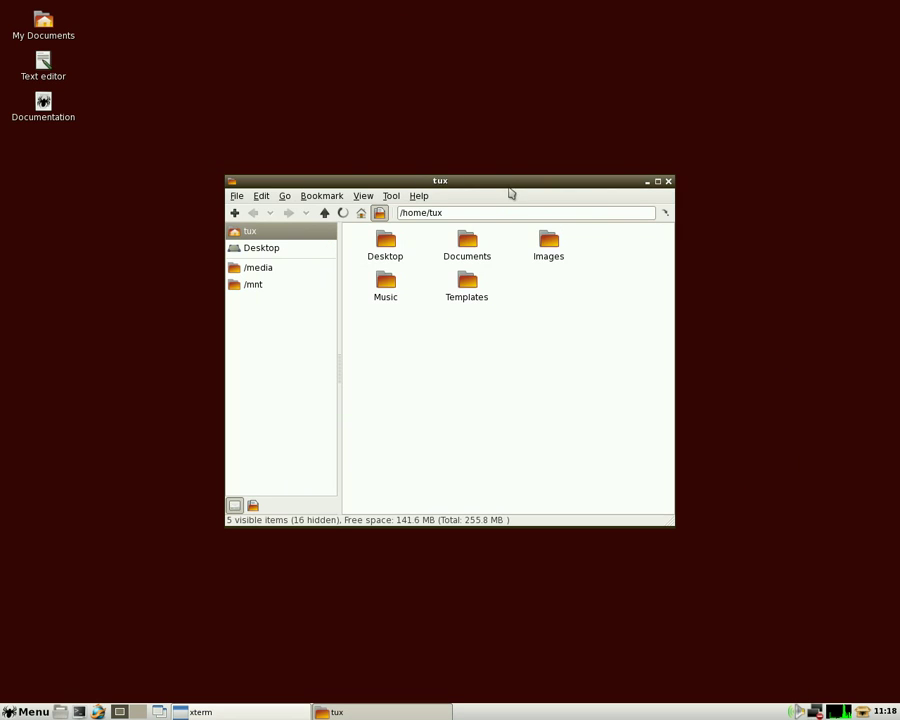
Launch the Dialog Example and Gtkdialog Example windows from Menu > Development
key("super")
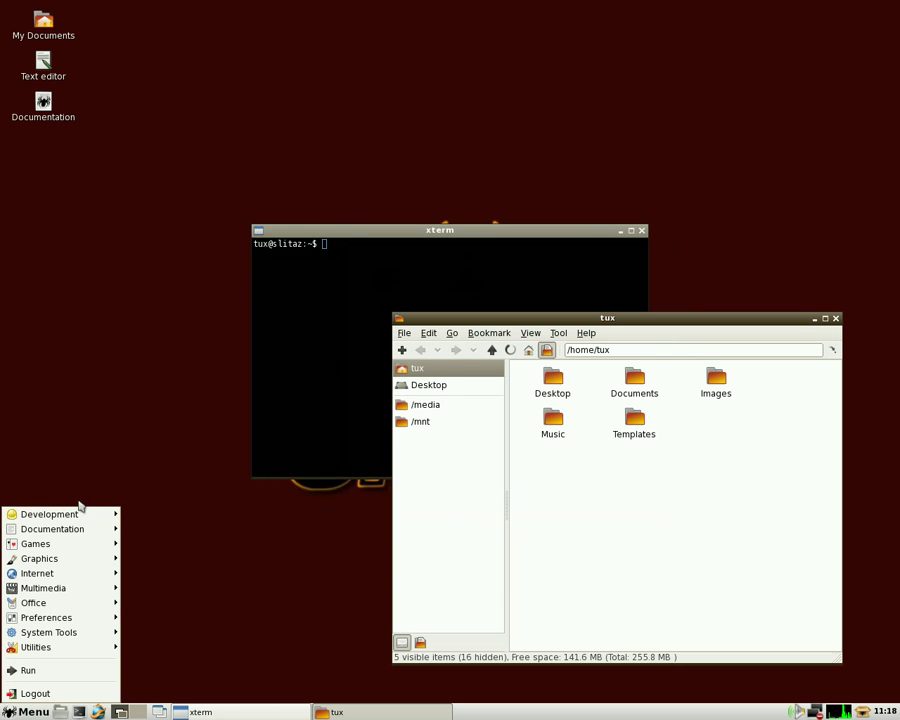
mouse_move(80, 515)
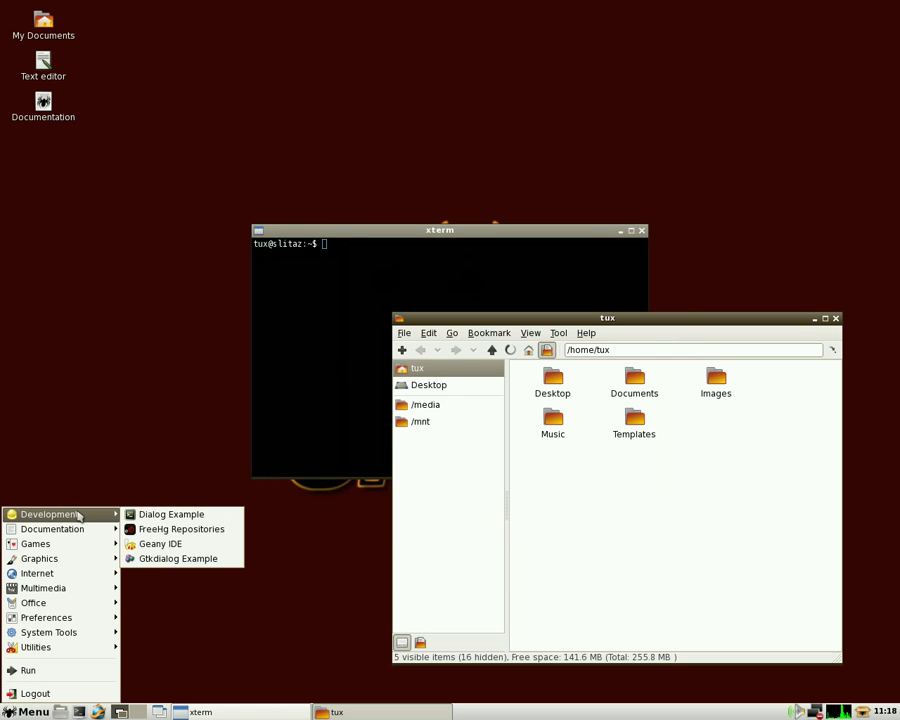
left_click(171, 514)
key("super")
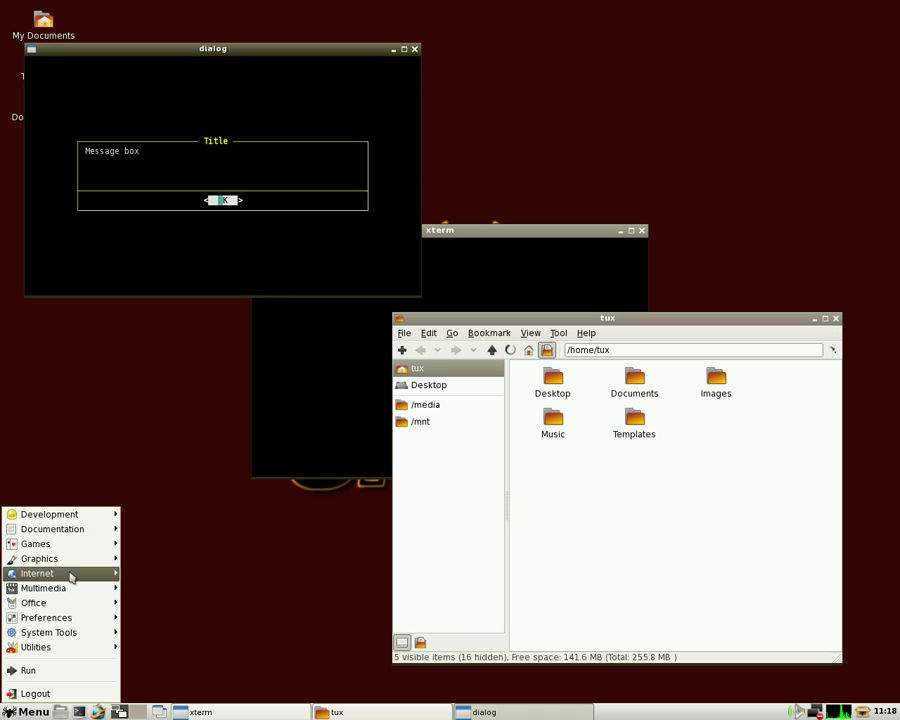
mouse_move(80, 515)
left_click(203, 560)
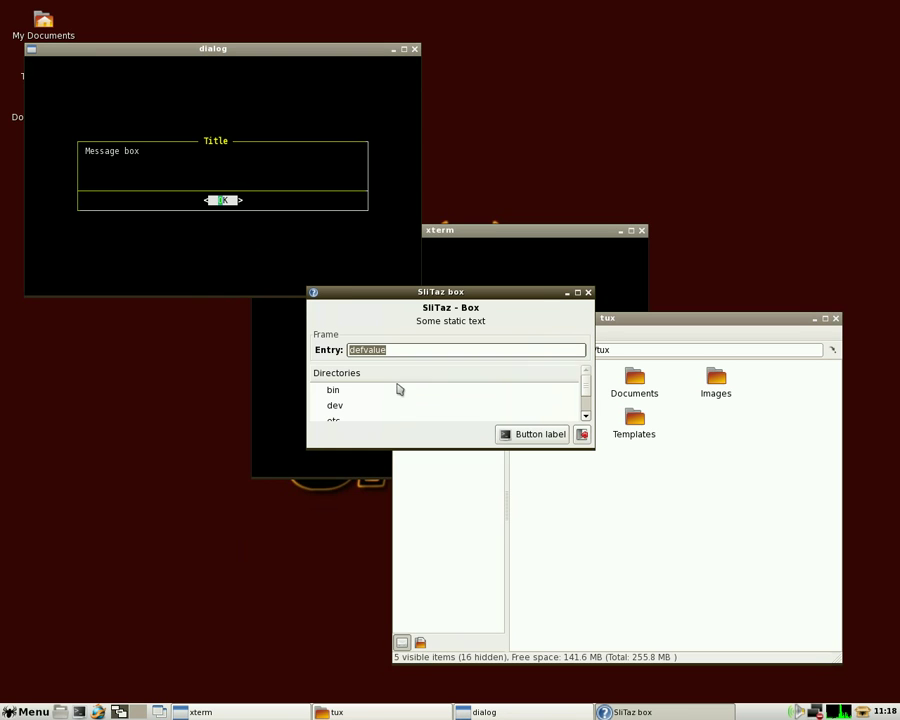
key("super")
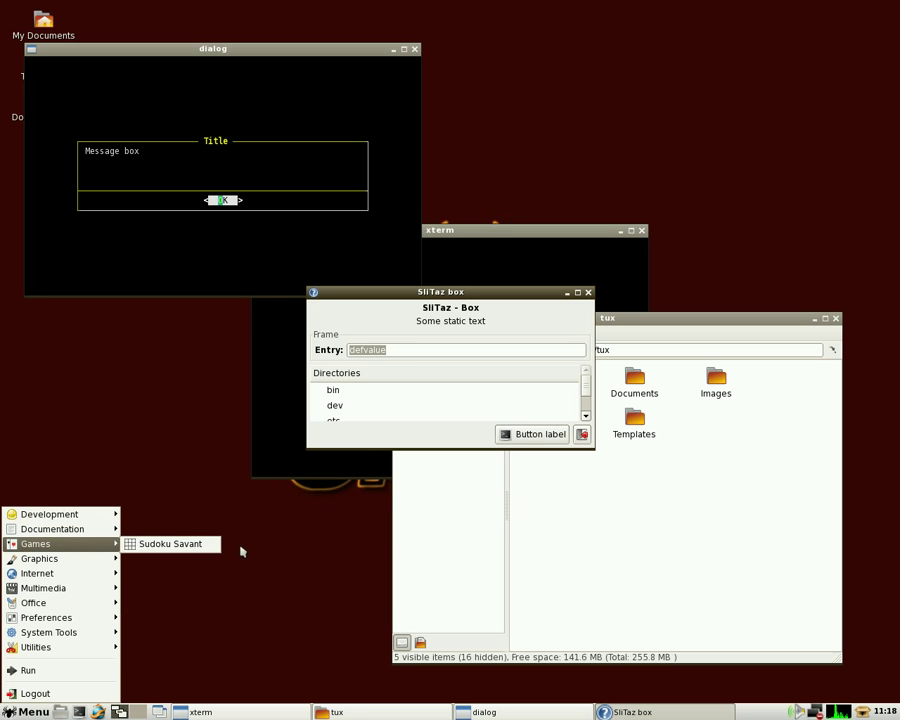
Launch Sudoku Savant, move it to the lower left, and open gcolor2
left_click(206, 553)
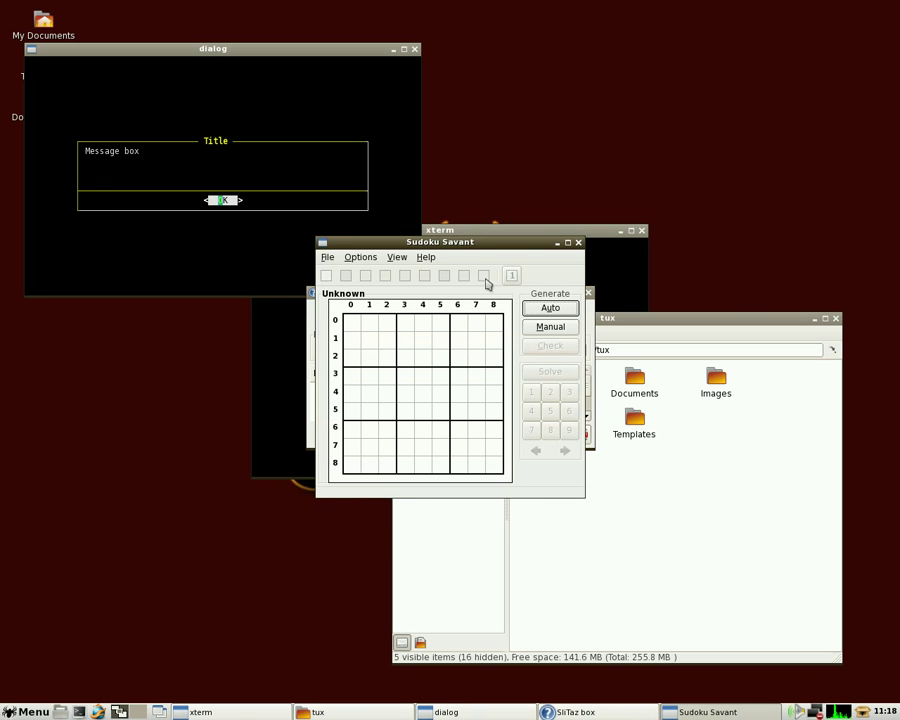
left_click_drag(474, 243, 166, 346)
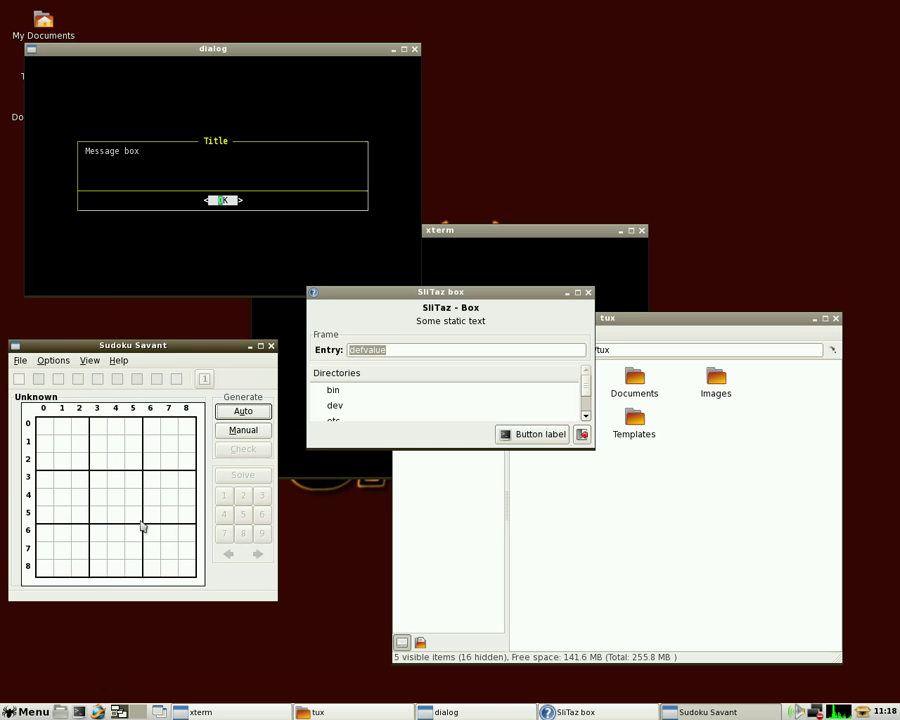
left_click(28, 712)
mouse_move(44, 564)
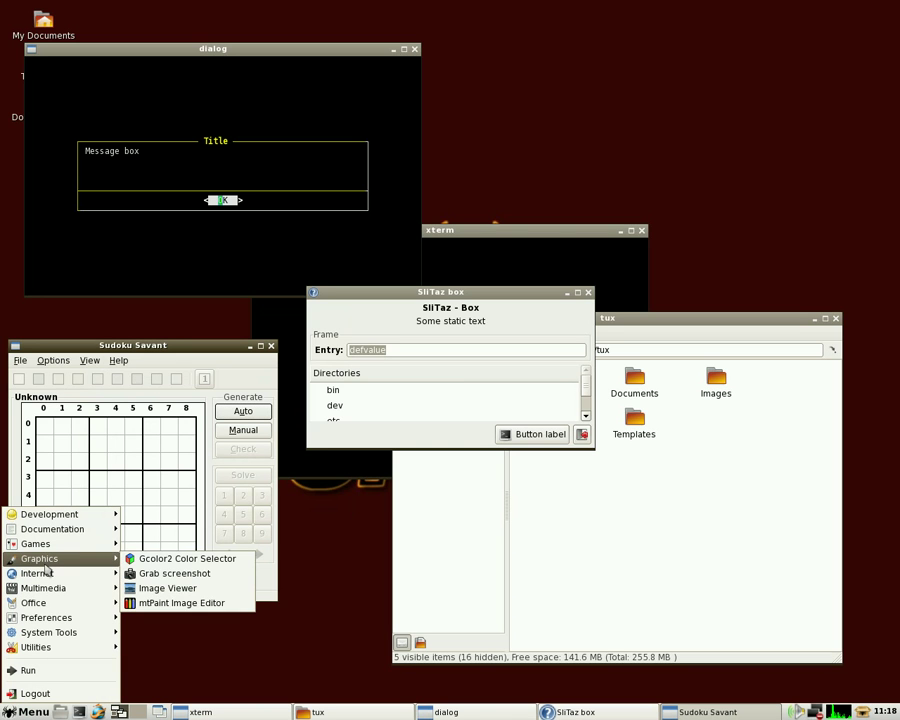
left_click(140, 558)
Grab a desktop screenshot, then open mtPaint and draw red freehand loops on the canvas
left_click(28, 712)
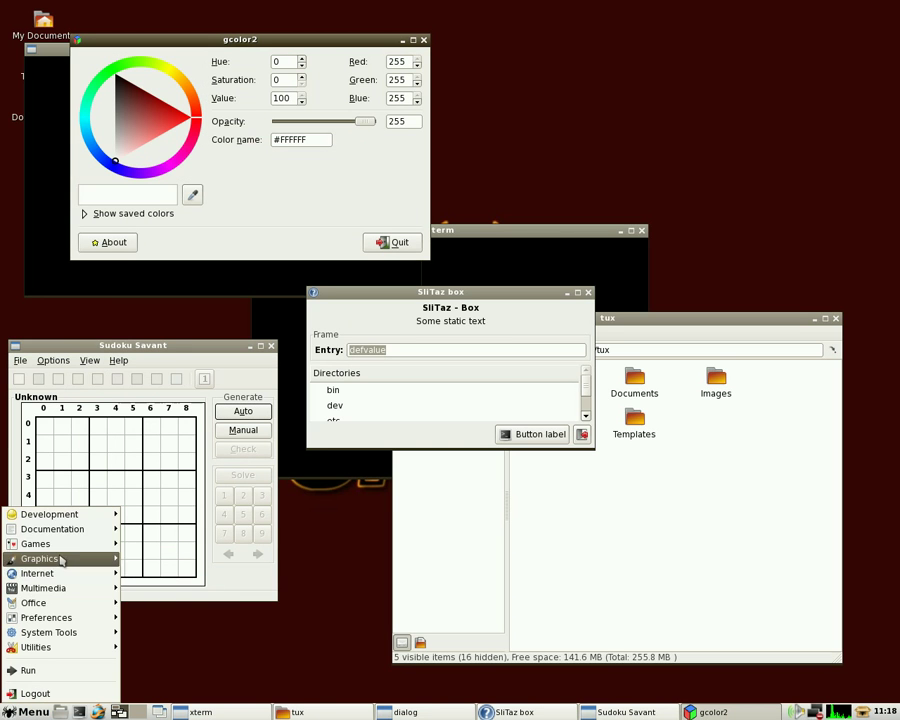
mouse_move(60, 560)
left_click(160, 569)
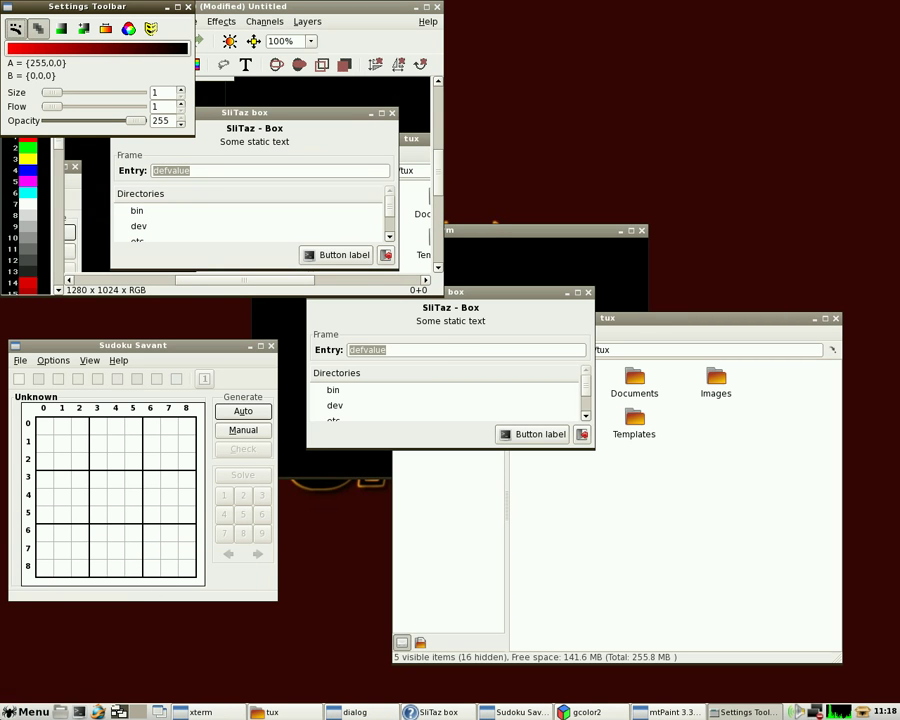
left_click(31, 710)
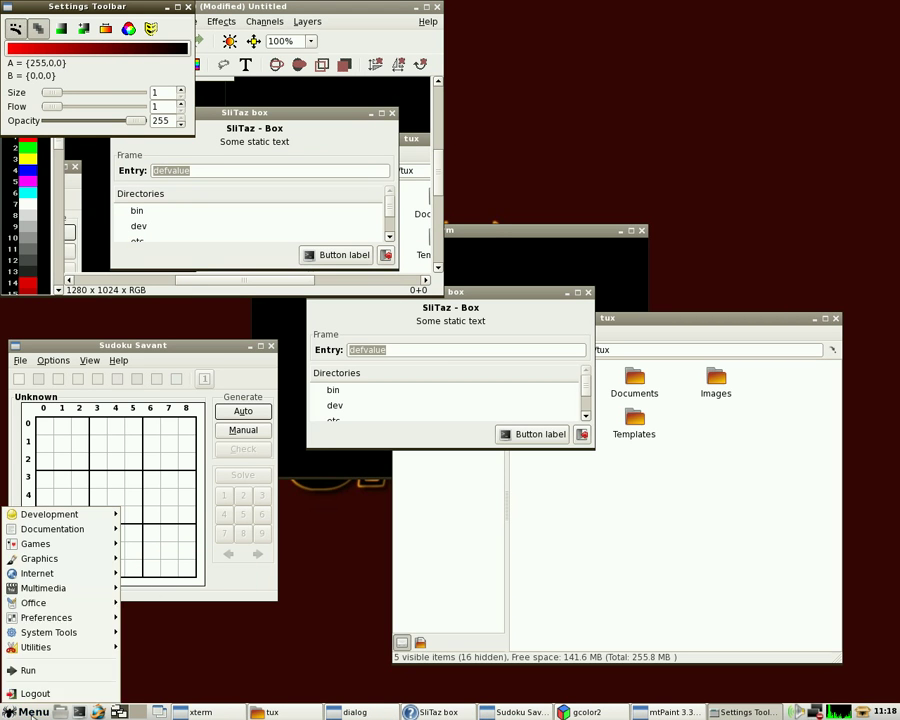
mouse_move(62, 563)
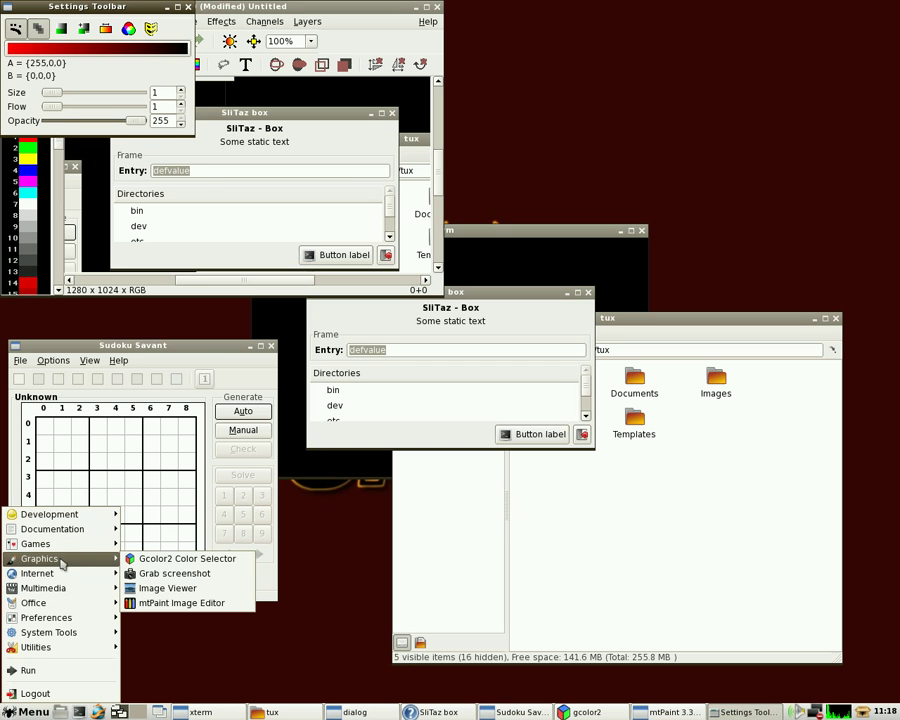
left_click(145, 603)
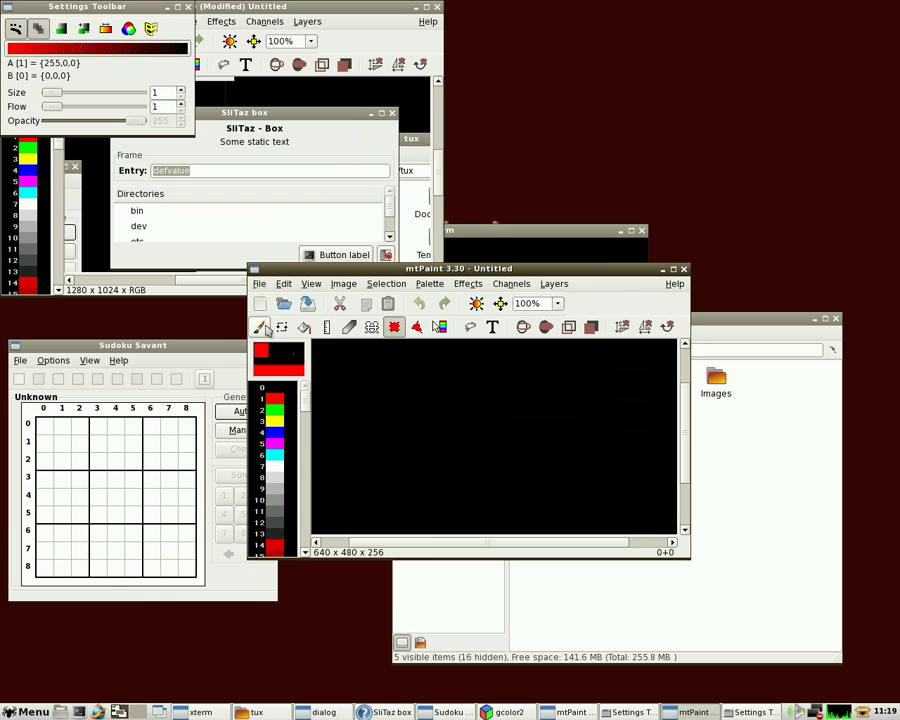
left_click(262, 328)
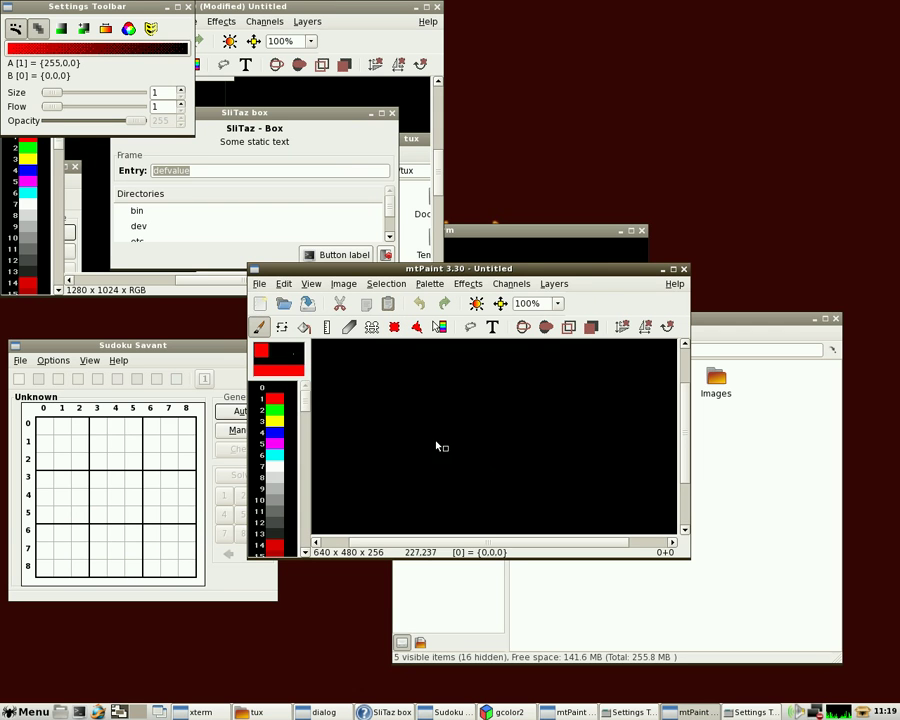
mouse_move(437, 446)
left_mouse_down()
mouse_move(512, 416)
mouse_move(423, 462)
left_mouse_up()
Launch the Image Viewer from Menu > Graphics
left_click(28, 712)
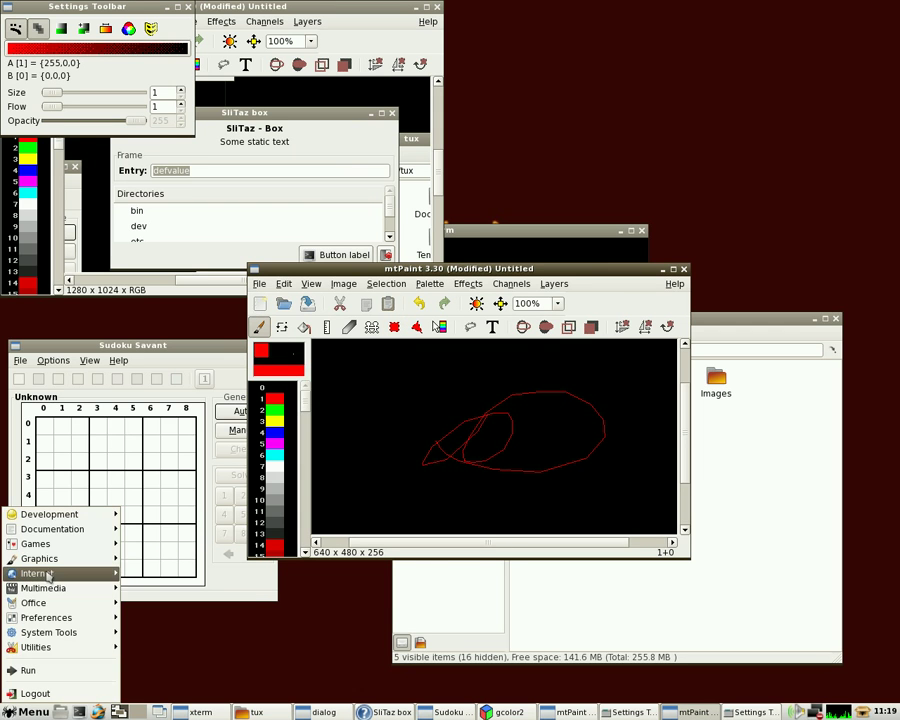
mouse_move(40, 558)
left_click(190, 588)
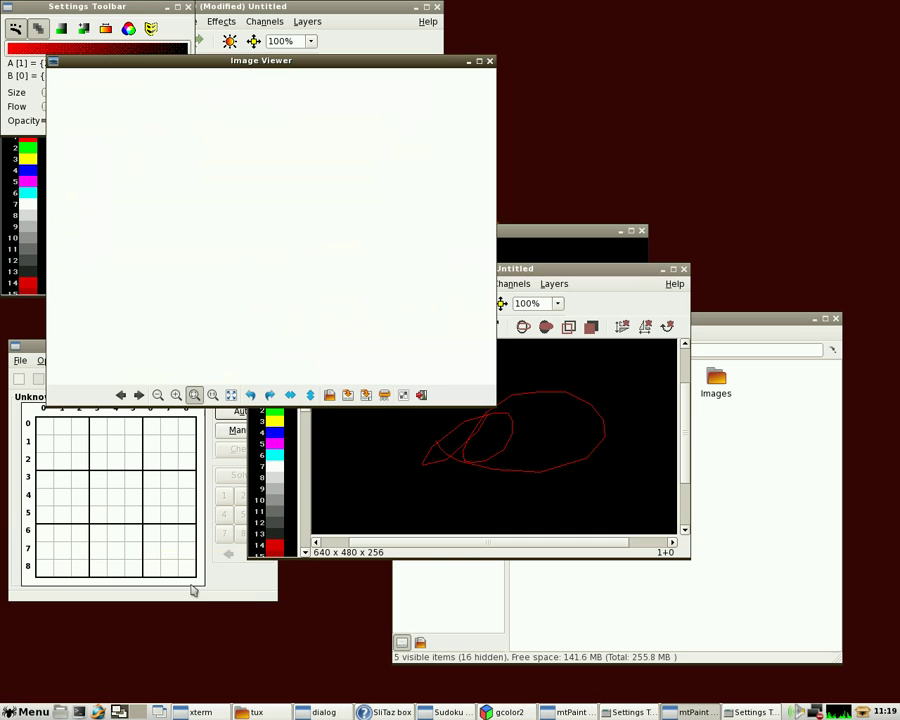
left_click(28, 712)
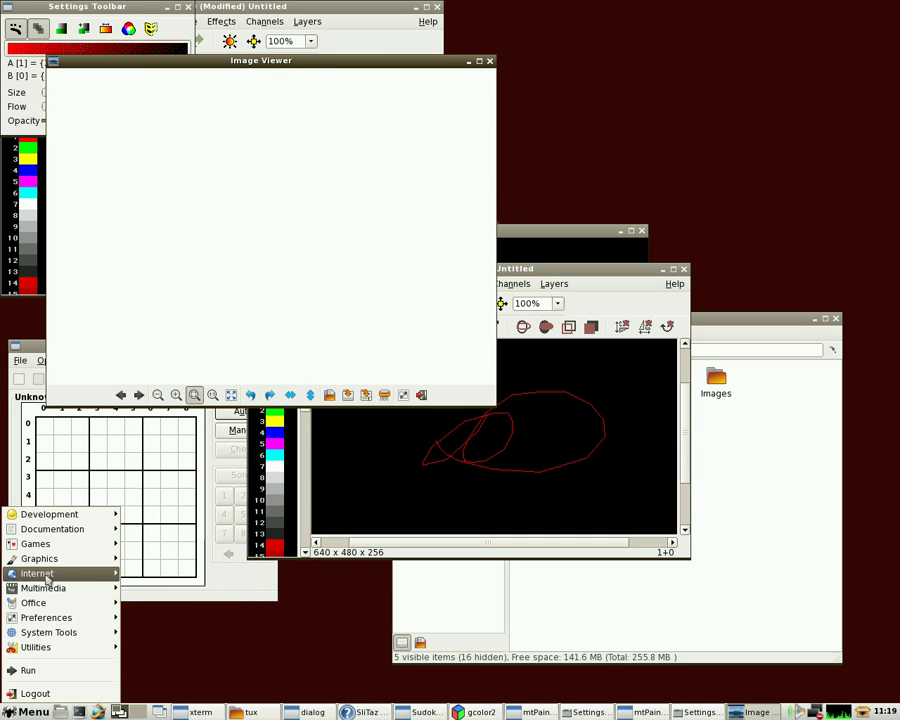
mouse_move(47, 578)
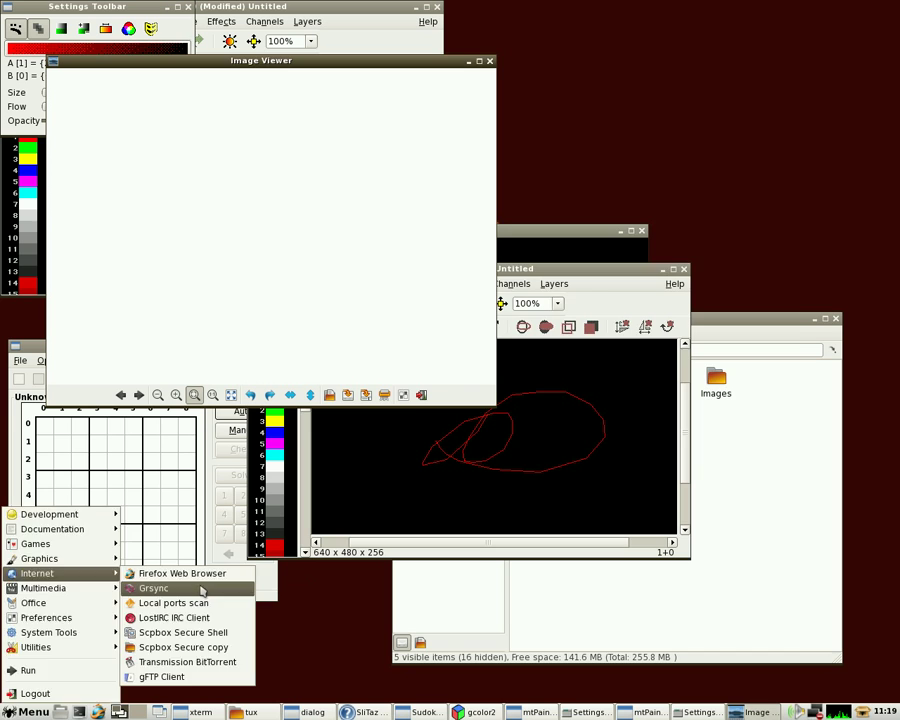
Launch Grsync and run a Local ports scan
left_click(155, 588)
left_click(33, 712)
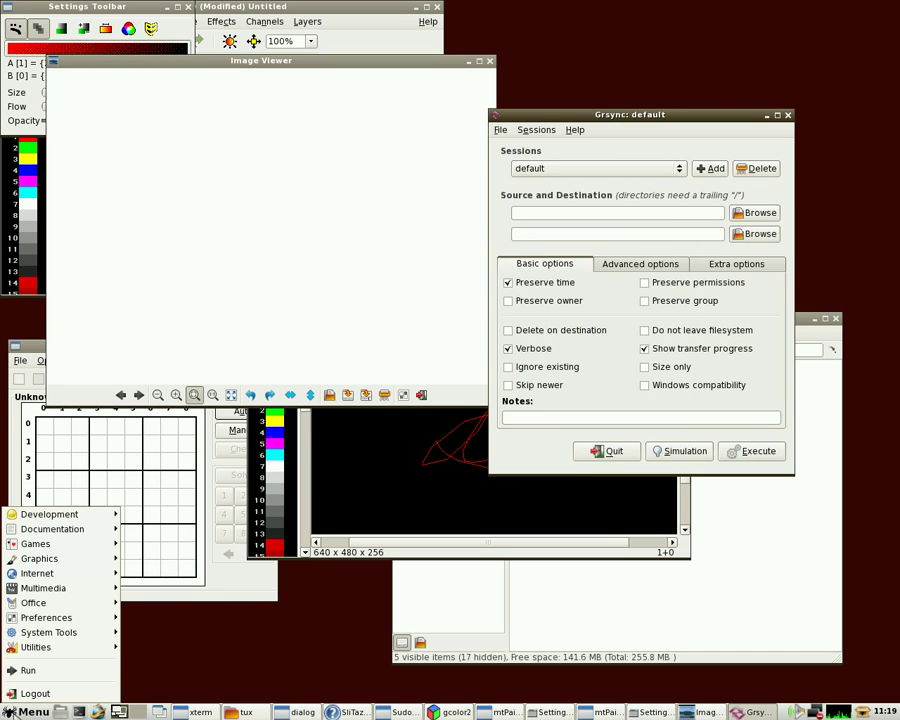
mouse_move(45, 579)
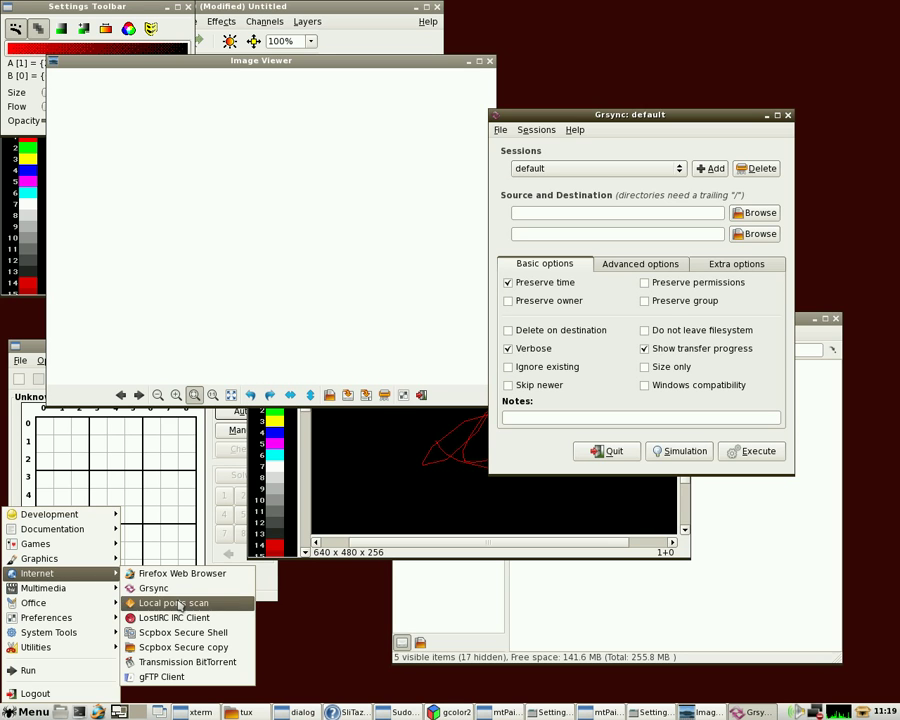
left_click(150, 603)
Launch the LostIRC chat client from Menu > Internet
left_click(33, 712)
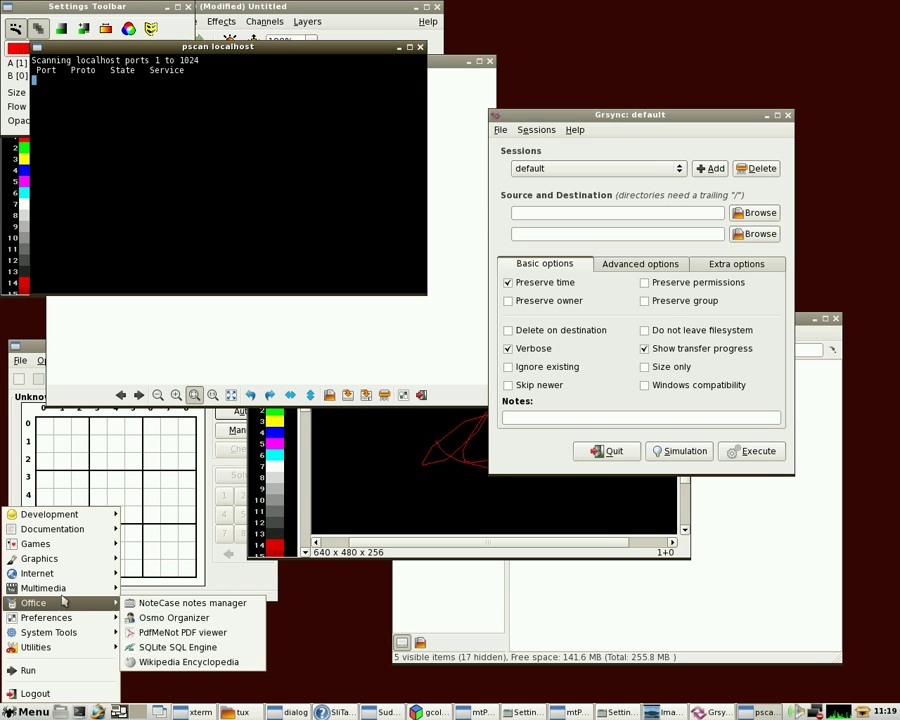
mouse_move(65, 590)
mouse_move(45, 573)
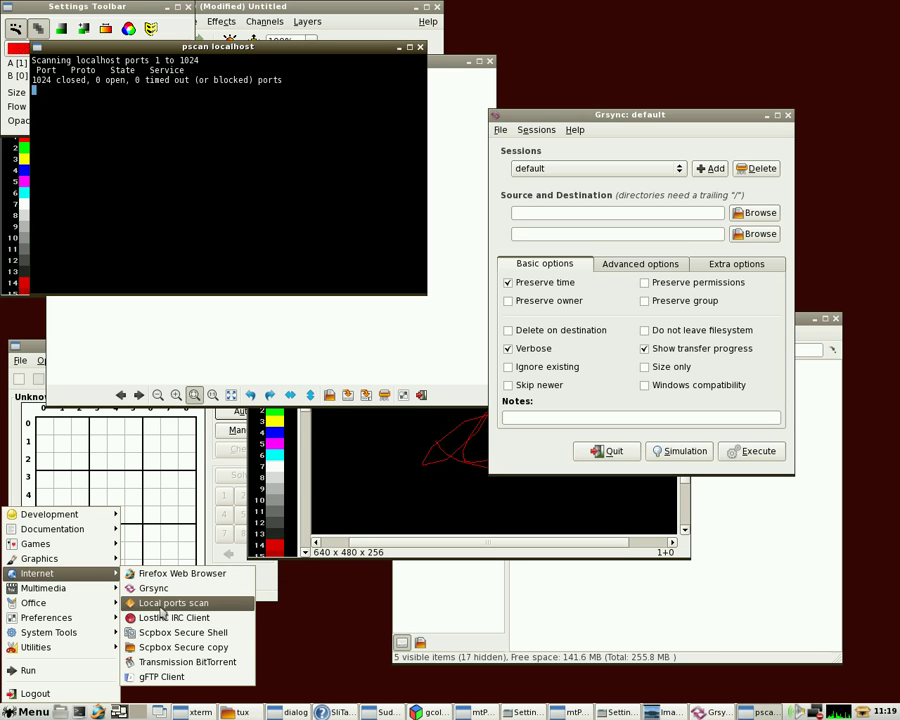
left_click(158, 618)
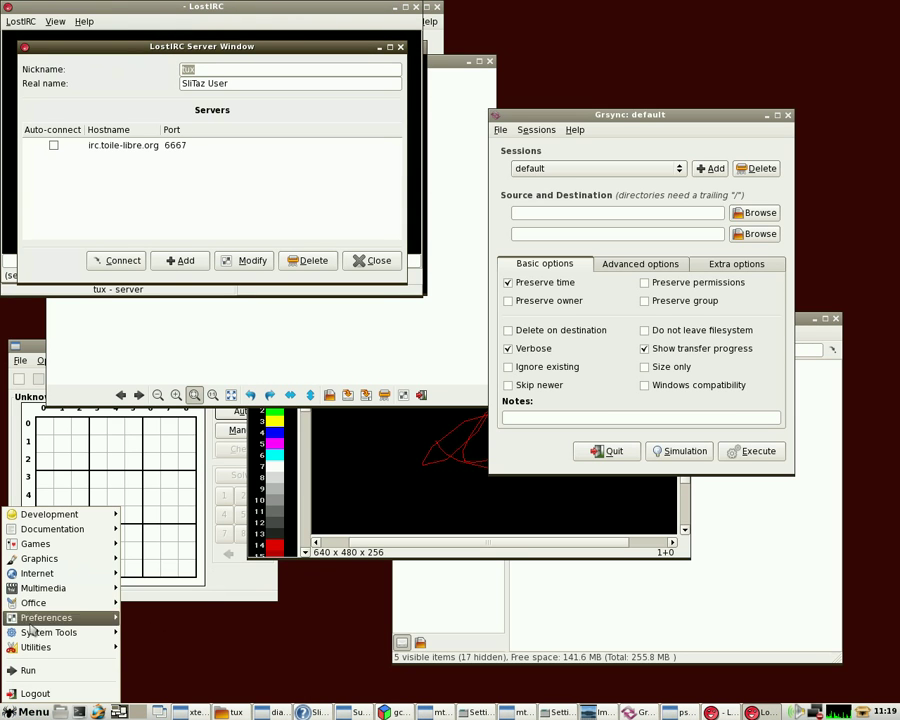
Launch the Transmission BitTorrent client and the gFTP client
mouse_move(46, 590)
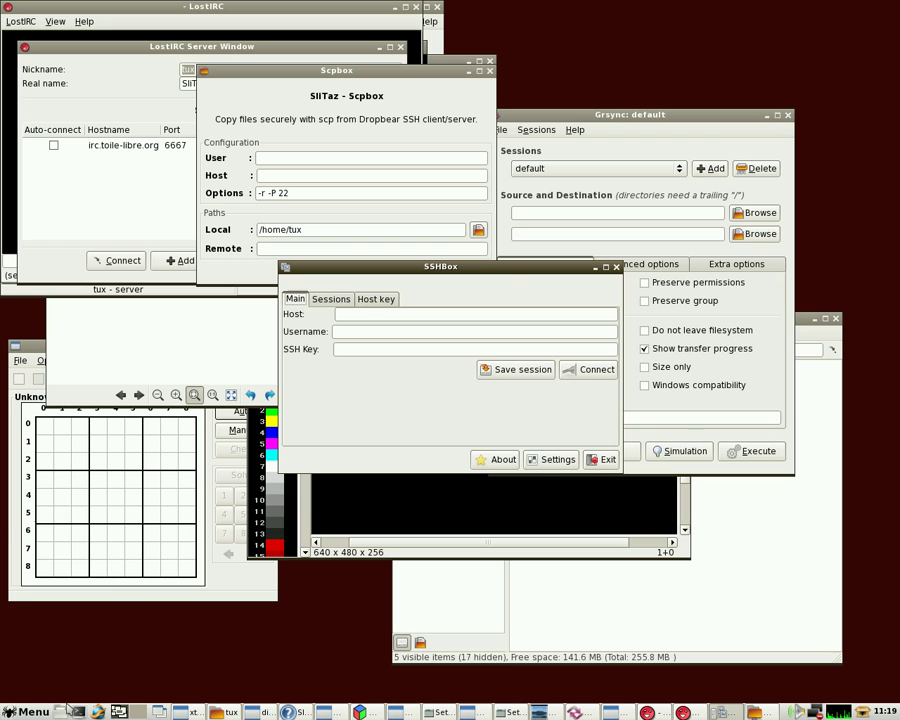
left_click(28, 712)
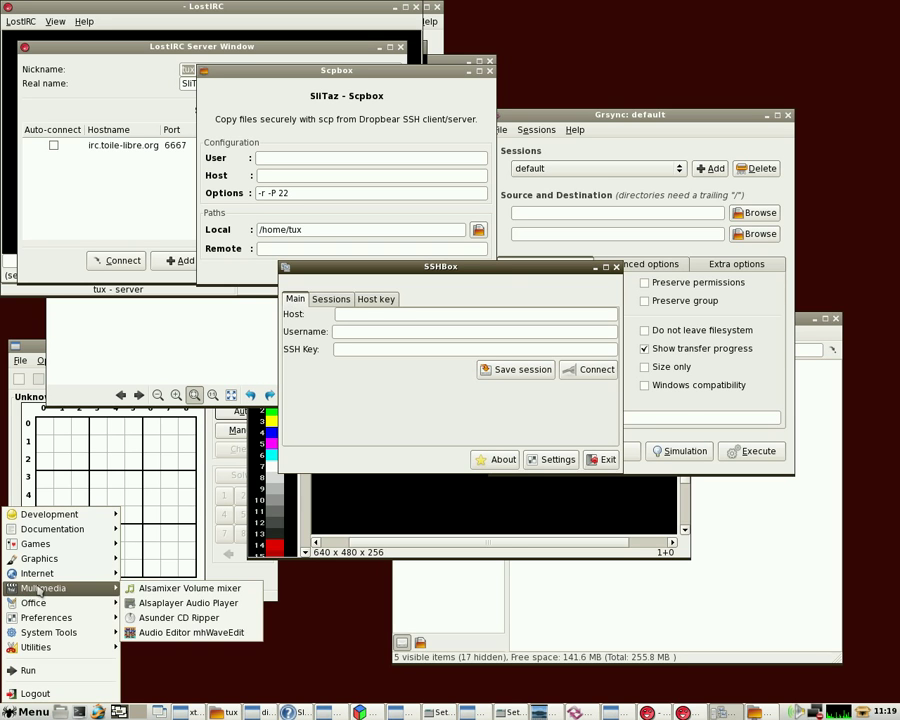
mouse_move(37, 573)
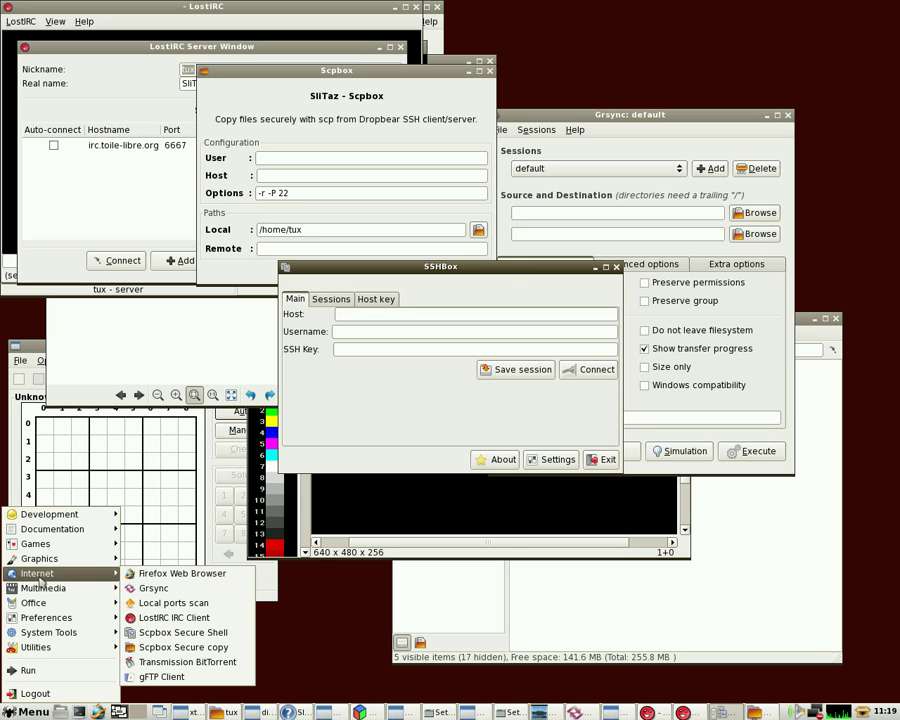
left_click(196, 661)
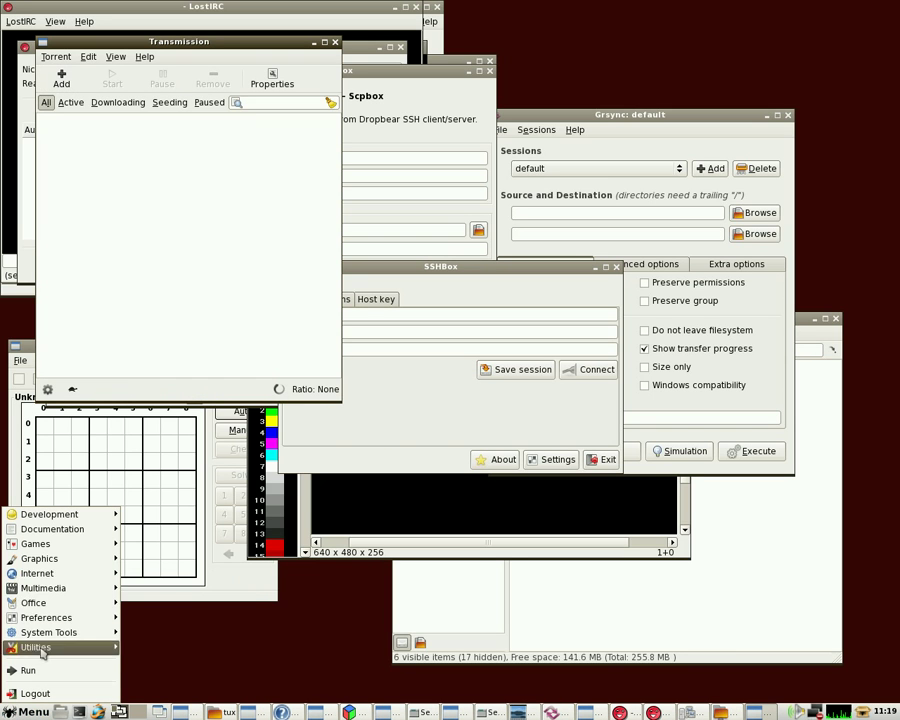
mouse_move(50, 576)
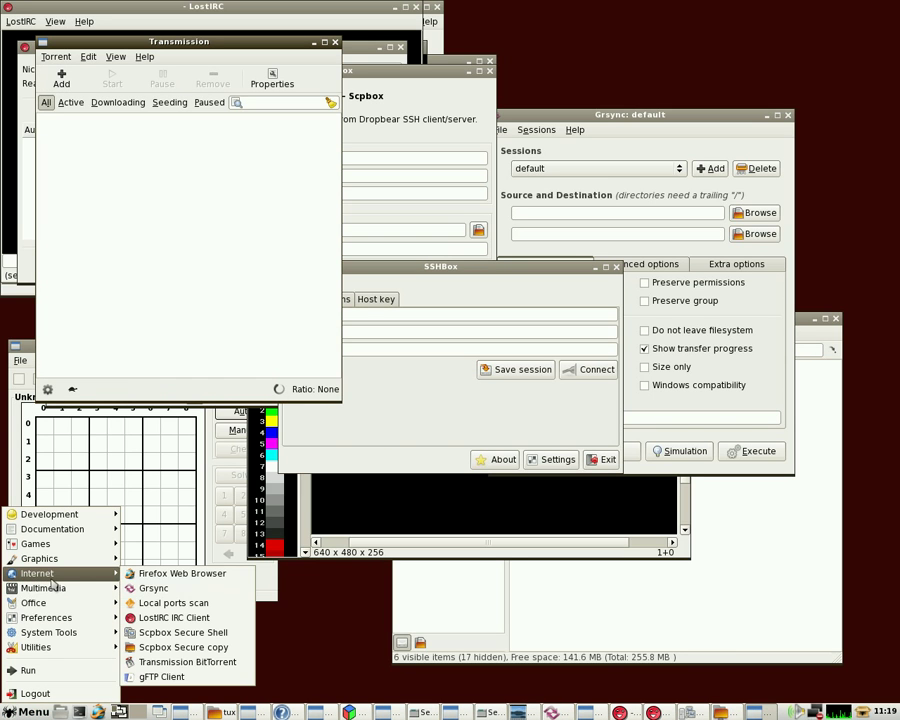
left_click(180, 683)
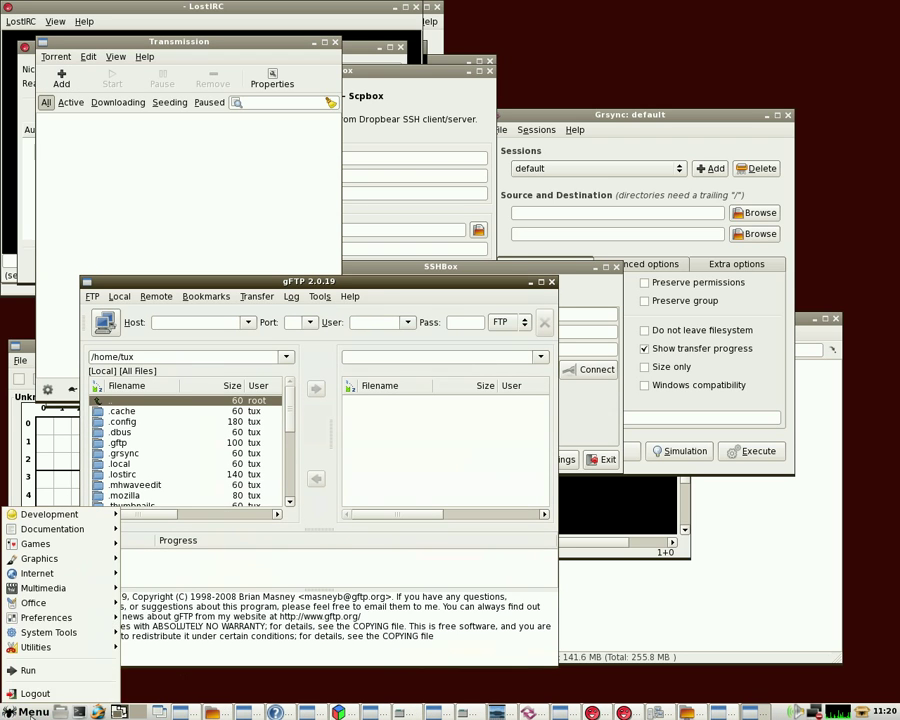
mouse_move(58, 606)
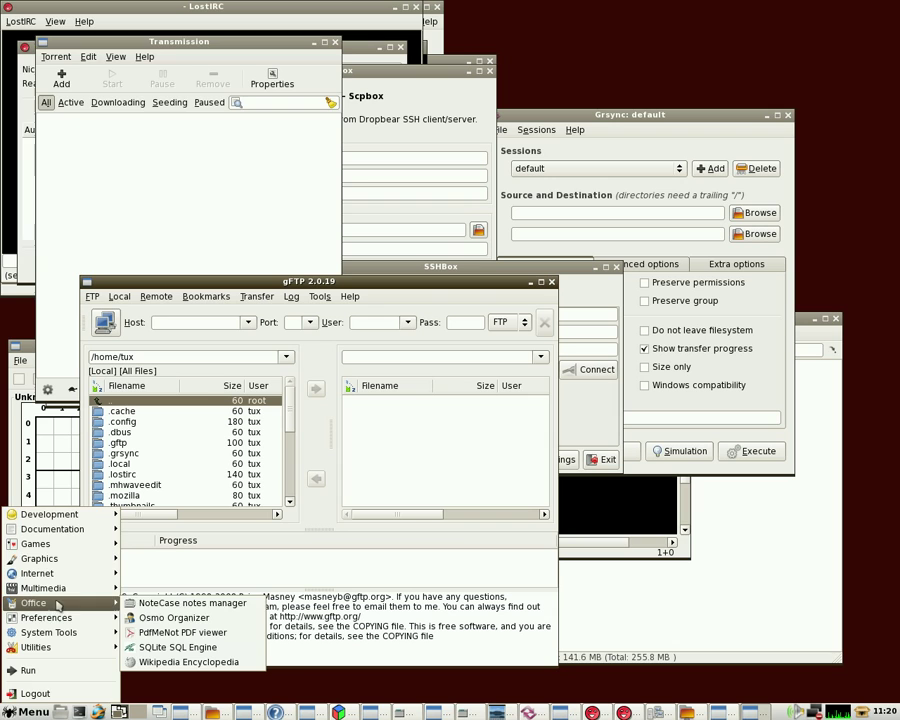
Start NoteCase, then open Osmo Organizer and view its Tasks, Contacts and Notes tabs
left_click(190, 603)
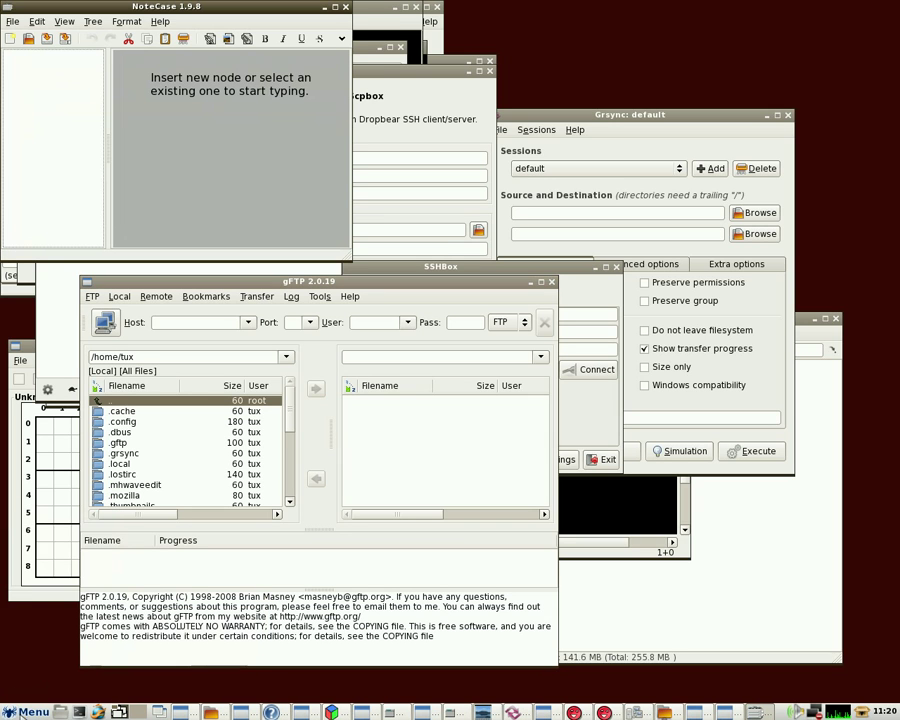
left_click(28, 712)
mouse_move(46, 612)
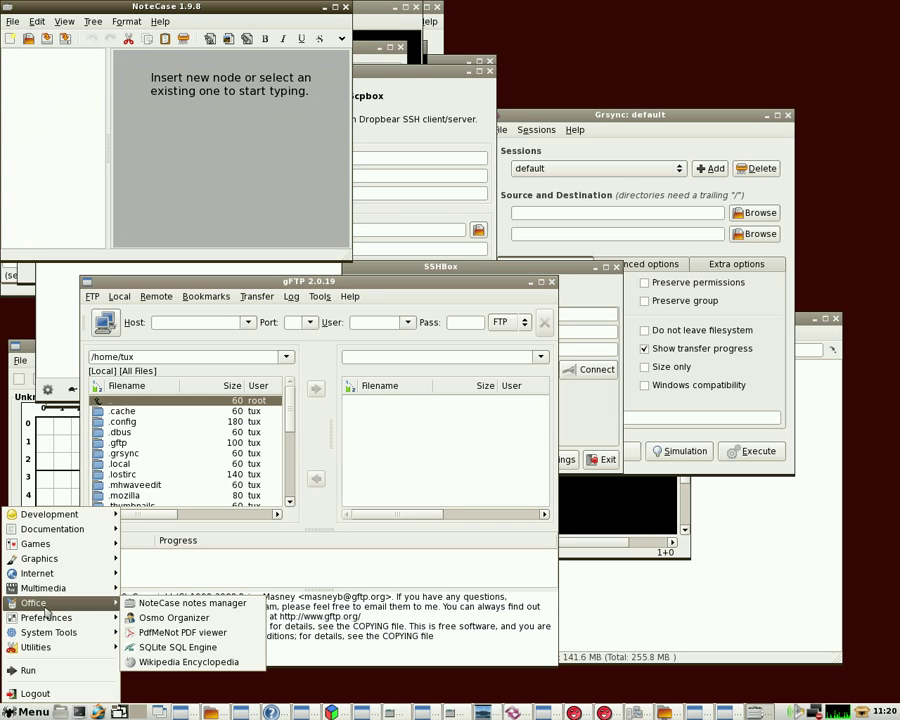
left_click(170, 617)
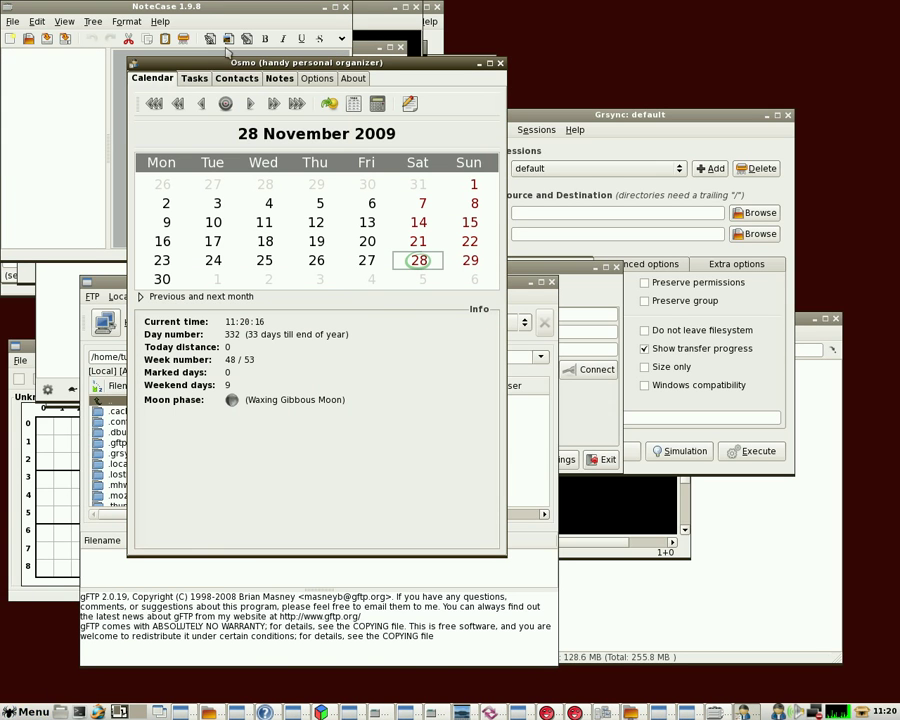
left_click(194, 78)
left_click(237, 78)
left_click(287, 80)
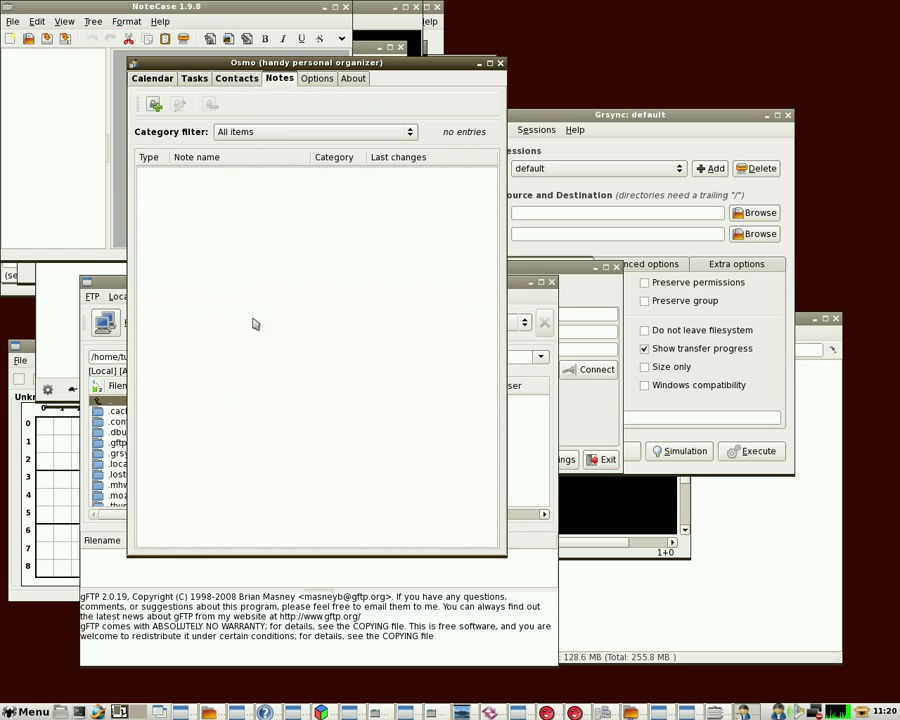
Browse the applications menu's submenus
left_click(27, 712)
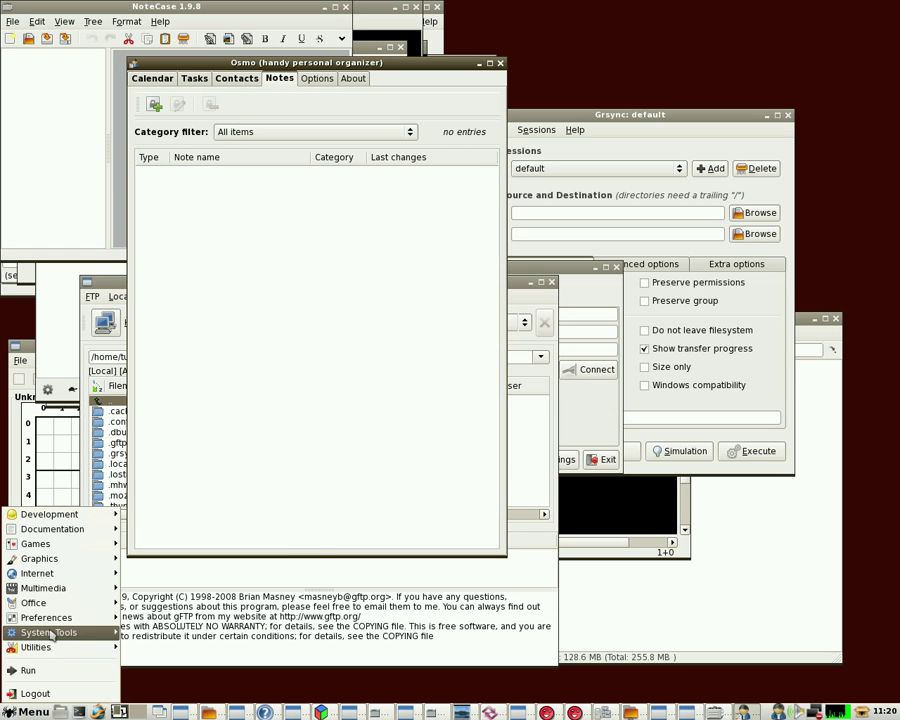
mouse_move(45, 603)
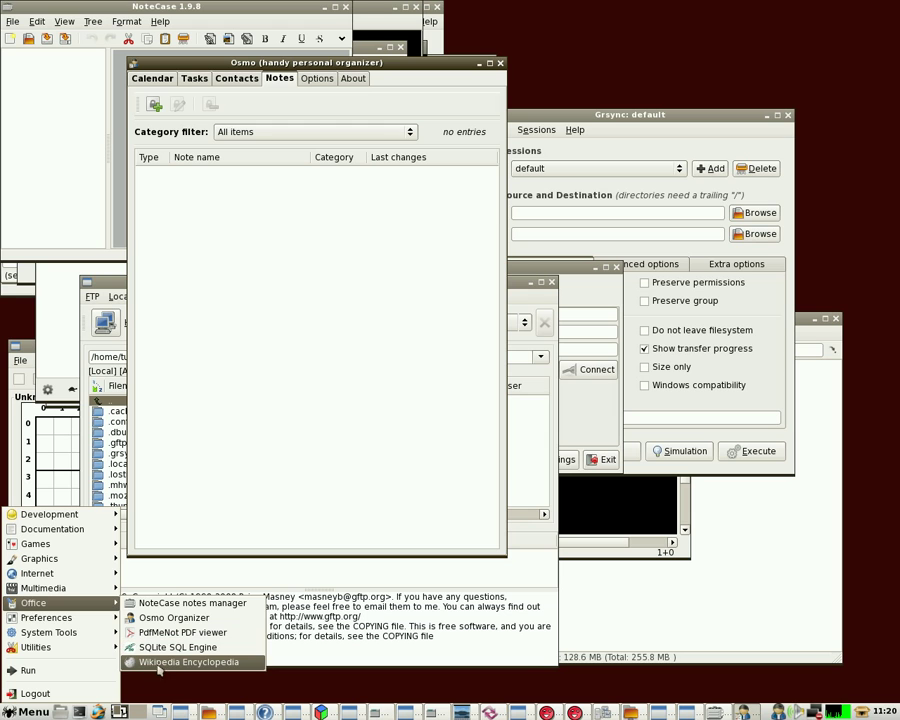
mouse_move(97, 622)
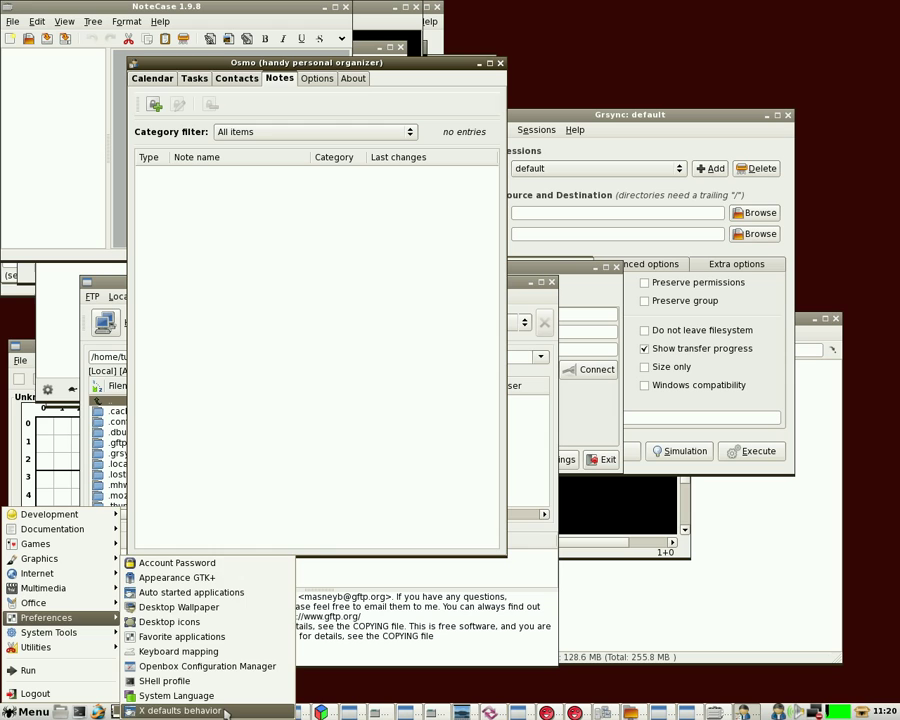
mouse_move(65, 635)
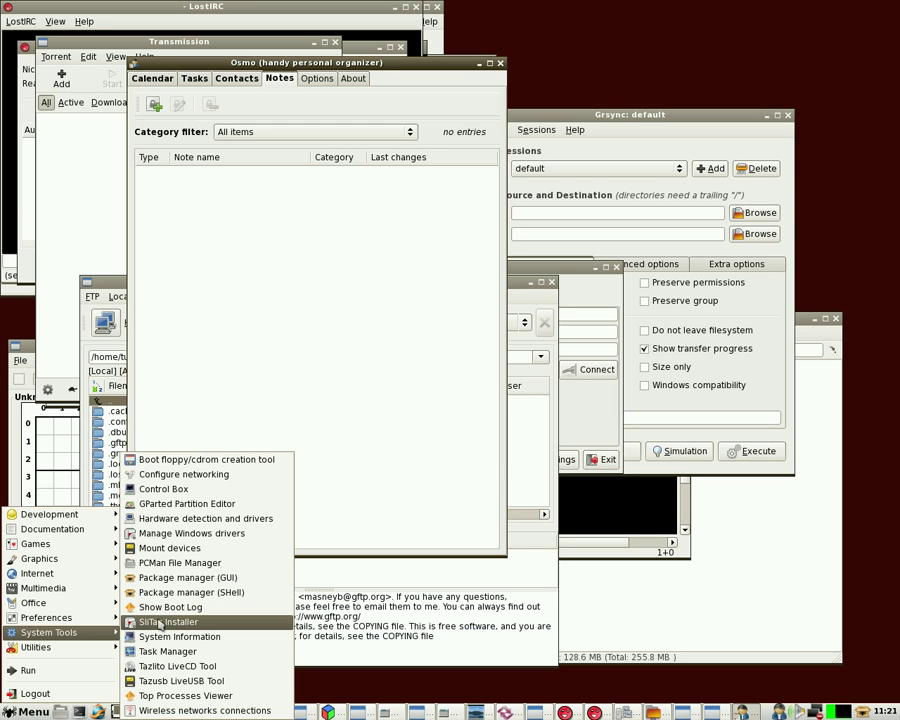
Launch the SliTaz Installer from System Tools and confirm the root password dialog
left_click(156, 622)
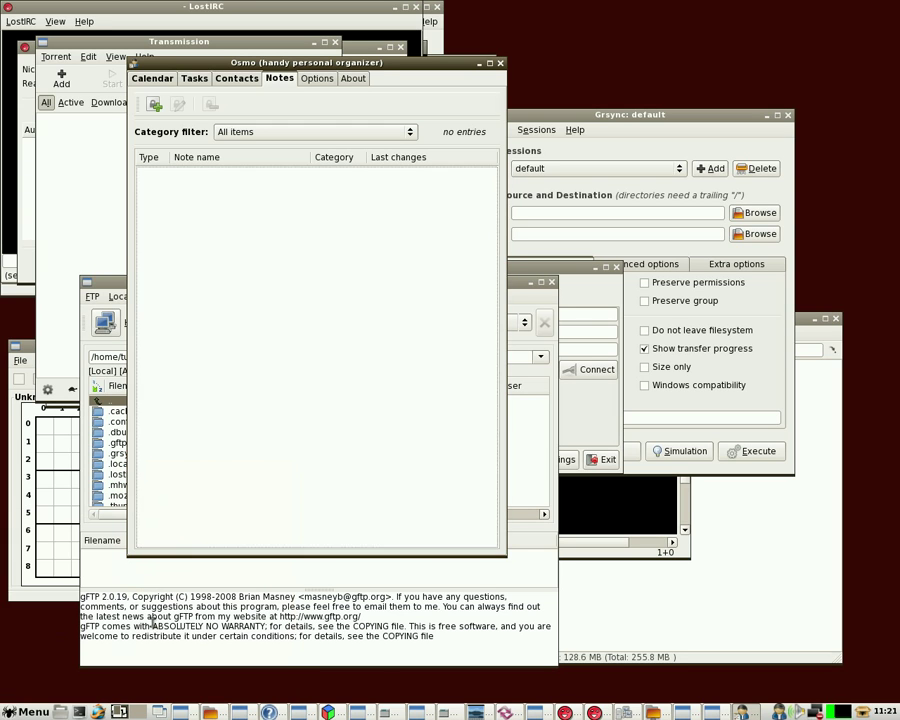
left_click(514, 419)
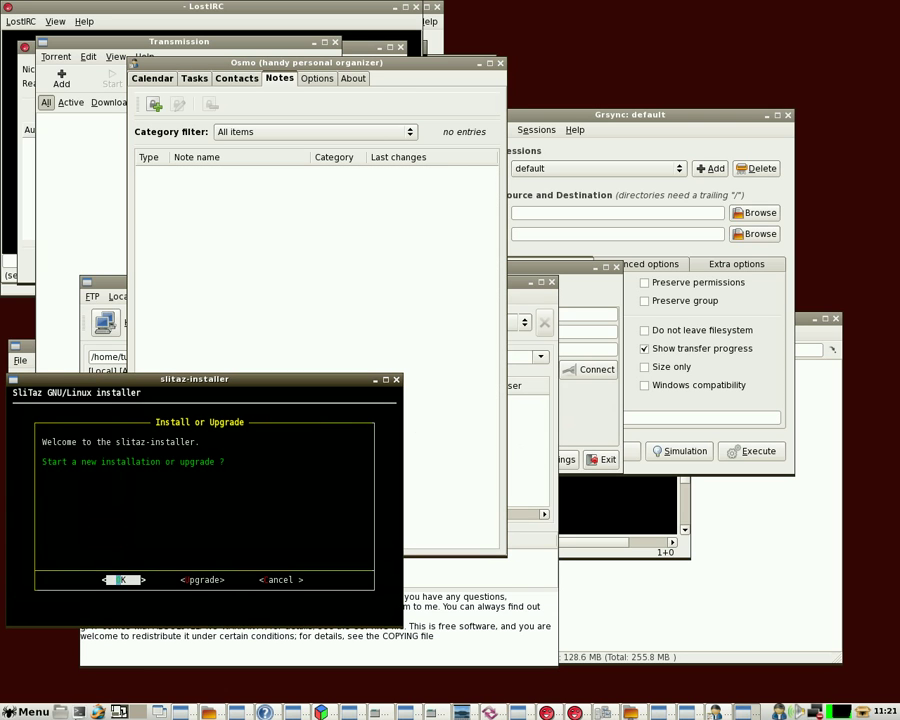
left_click(30, 712)
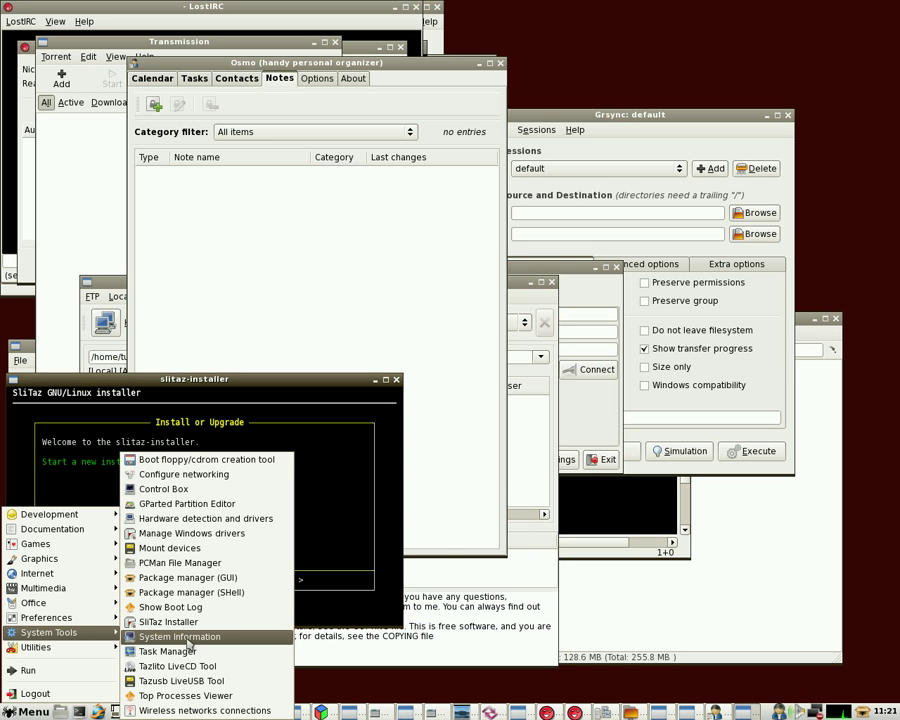
Open the System Information viewer, Task Manager and the top process viewer
left_click(189, 637)
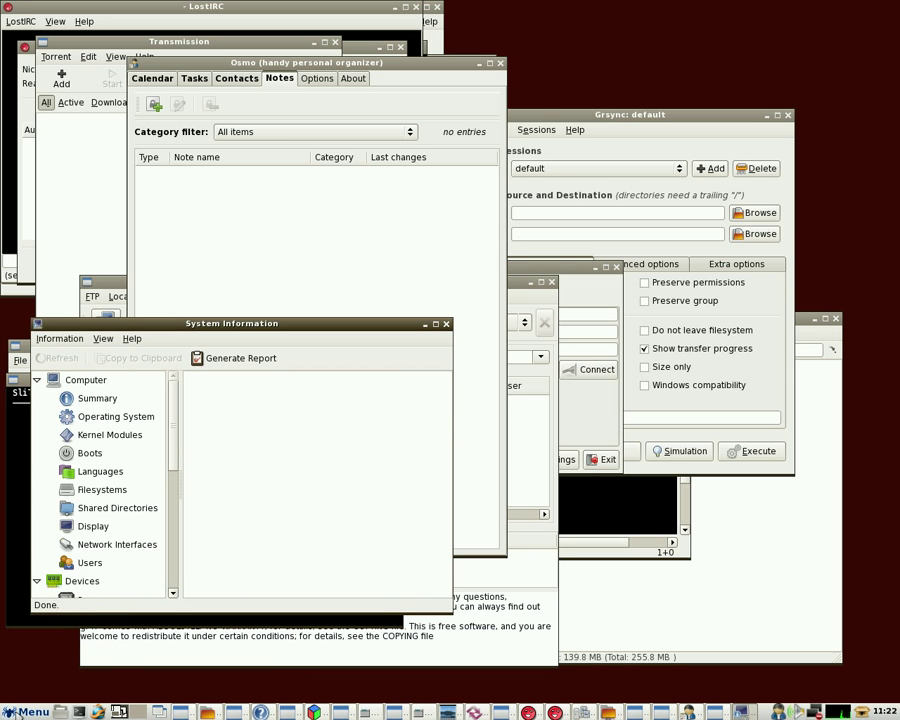
left_click(30, 712)
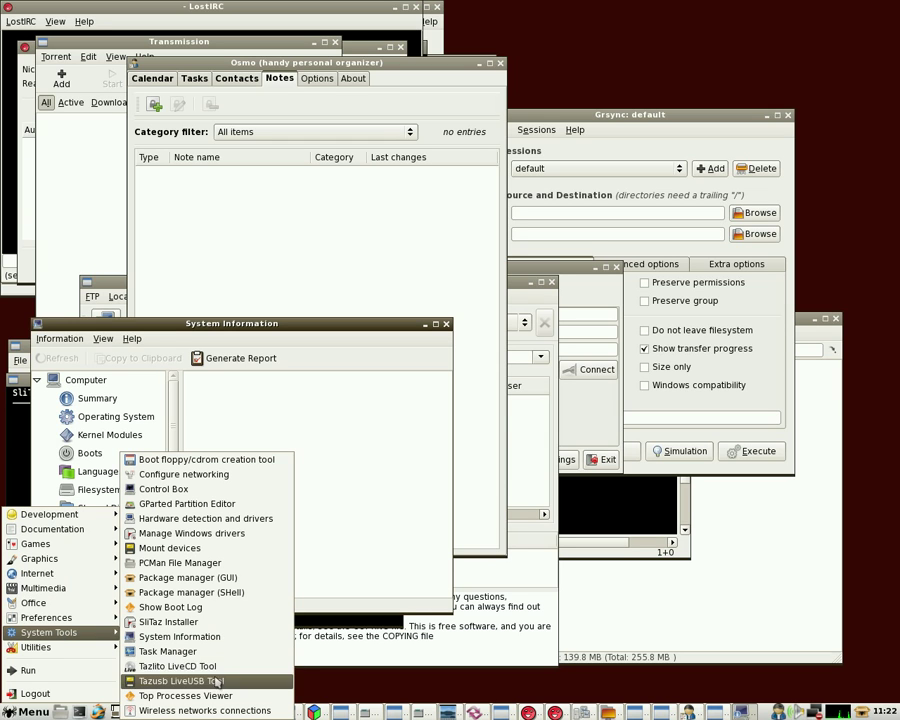
key("Up")
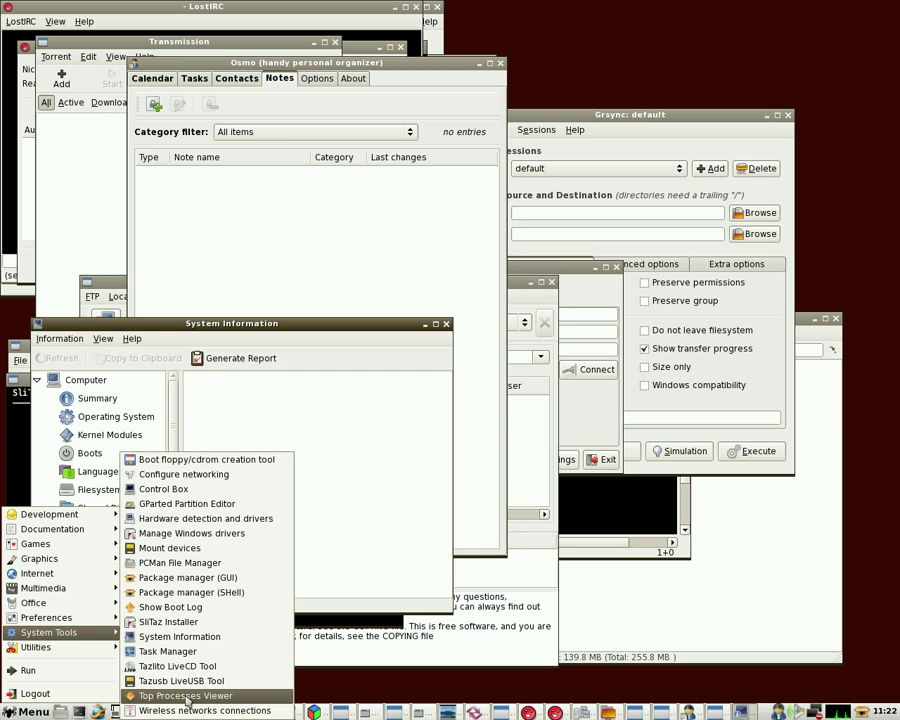
left_click(167, 651)
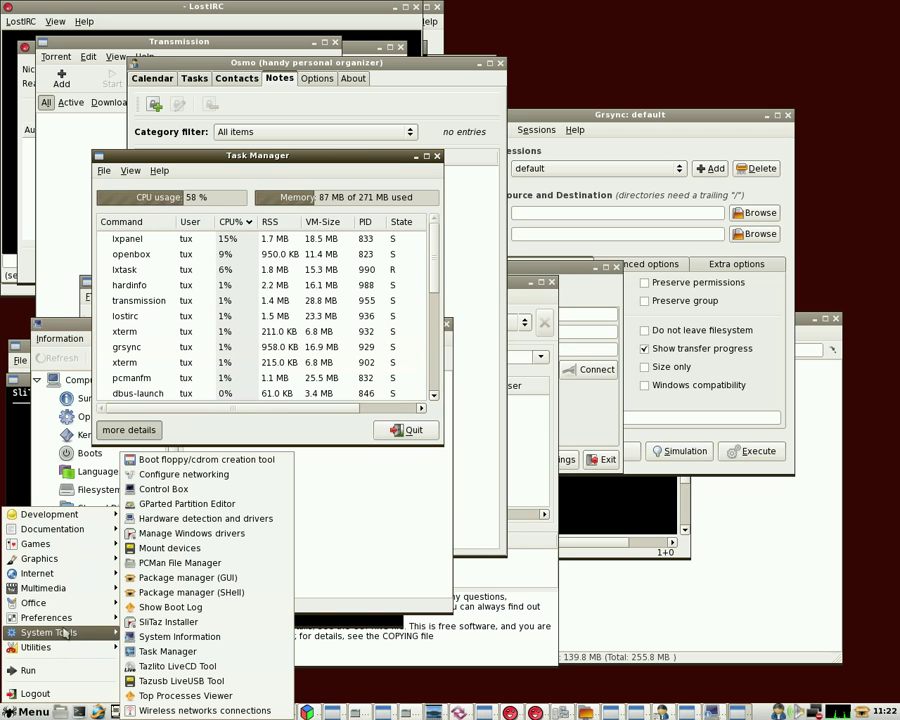
left_click(175, 690)
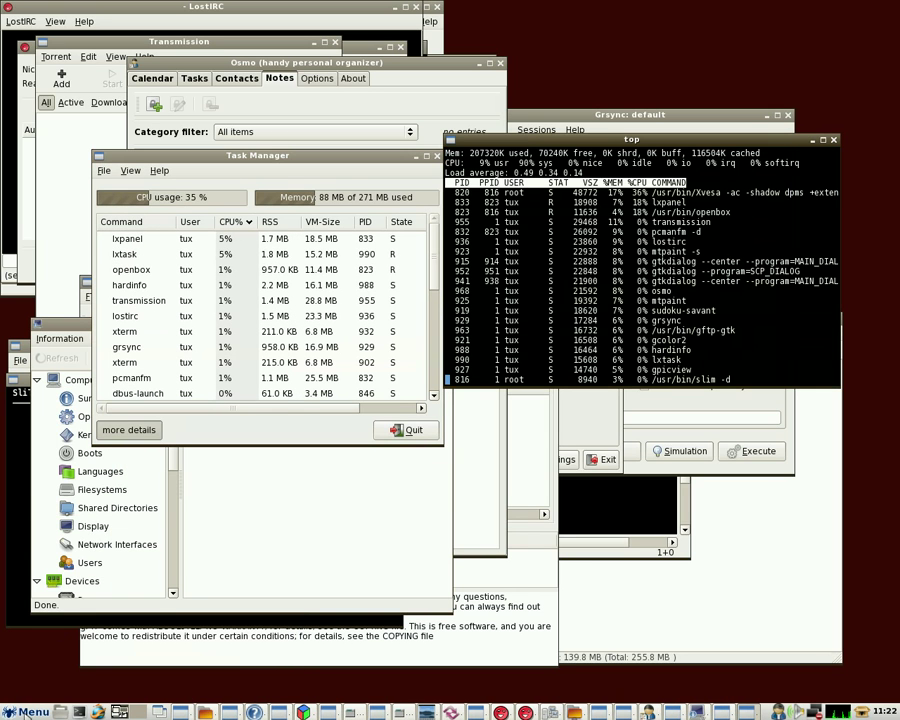
Launch Wireless networks connections after entering the root password
left_click(27, 712)
mouse_move(63, 632)
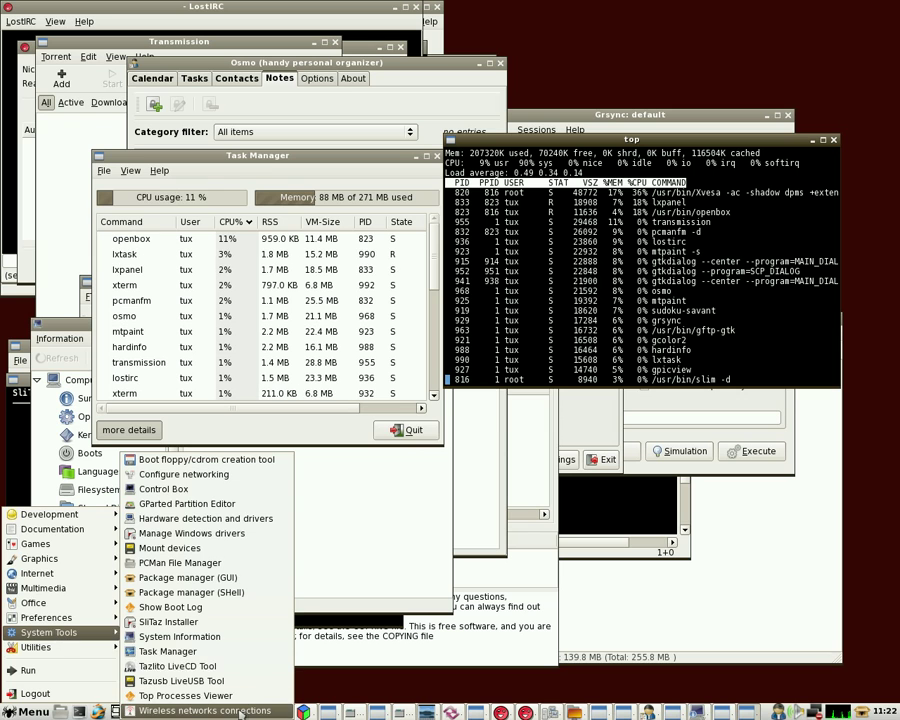
left_click(190, 710)
type("root")
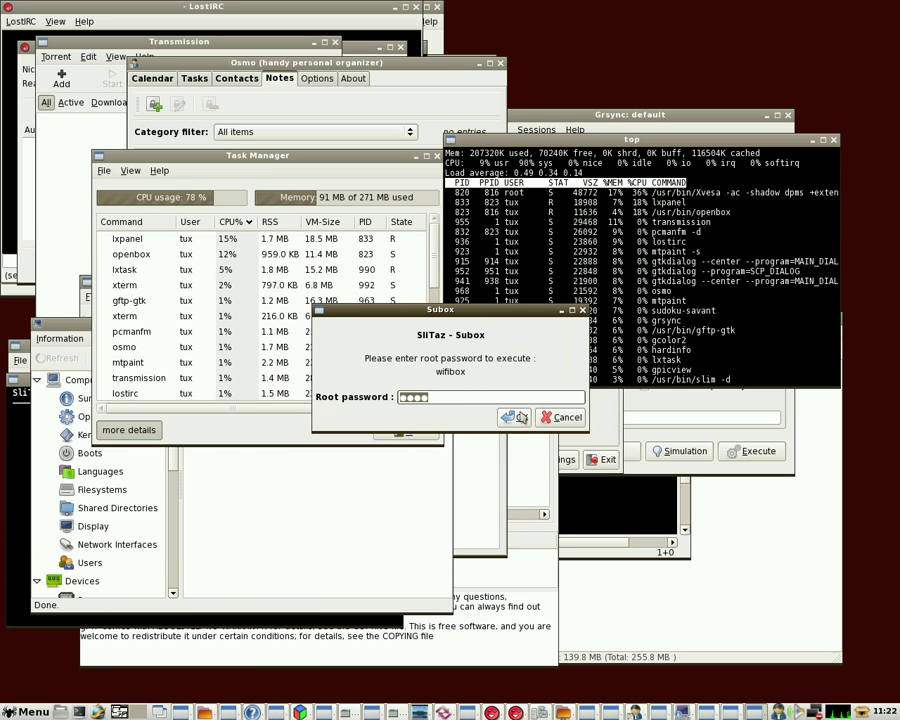
key("Return")
left_click(27, 712)
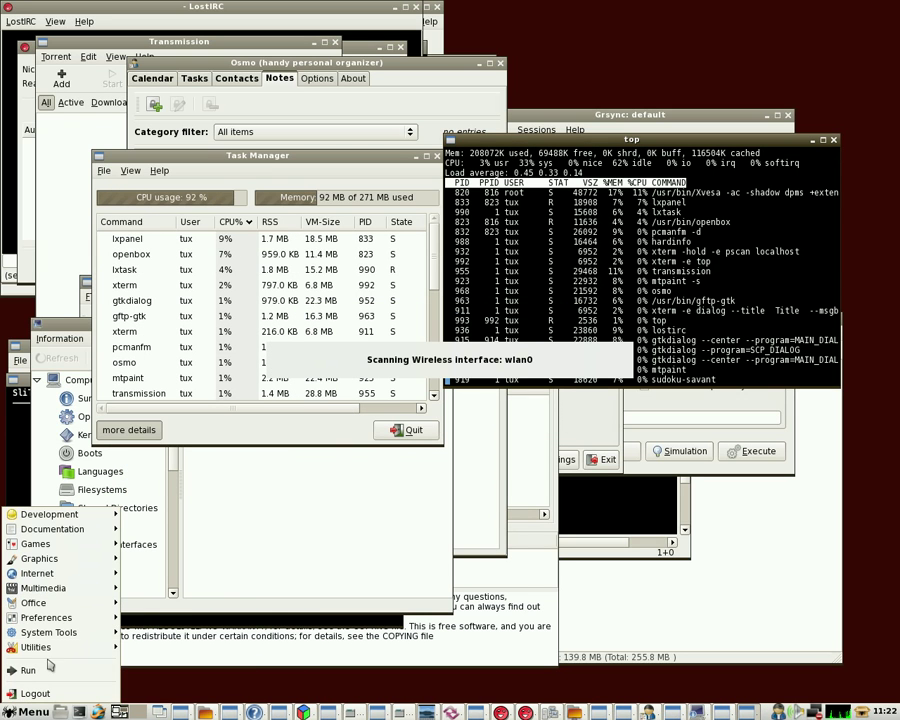
mouse_move(50, 648)
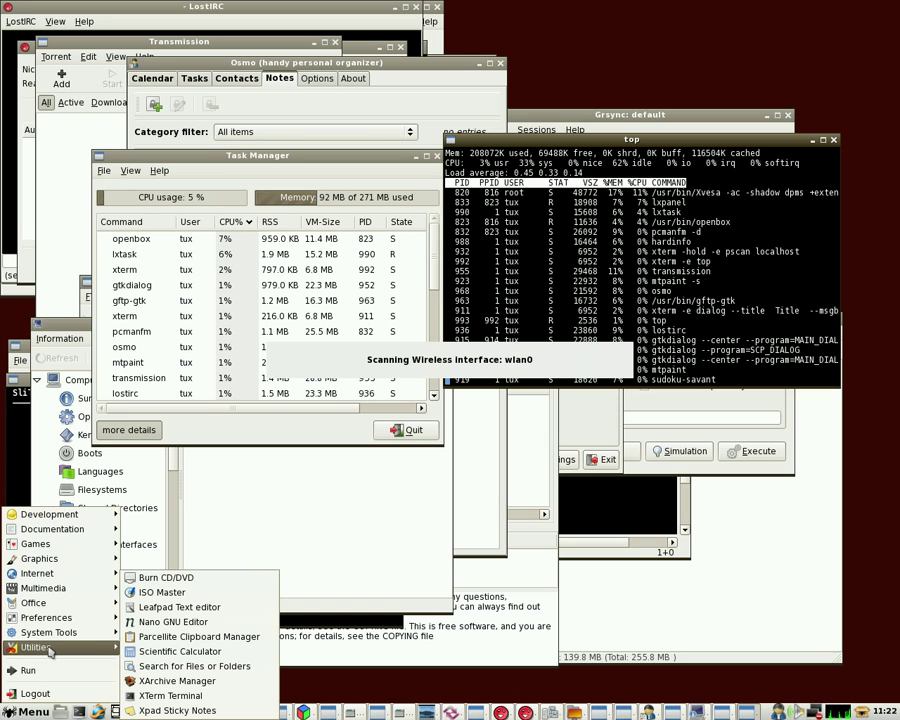
Launch the Burn CD/DVD tool and an Xpad sticky note, moving the note to the upper left
left_click(210, 578)
left_click(28, 712)
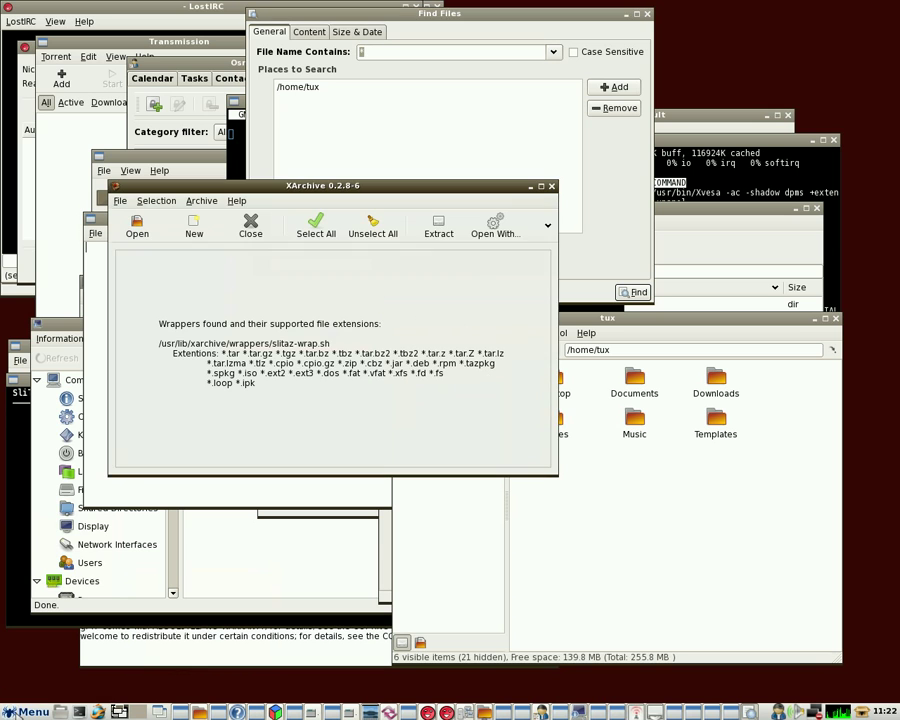
left_click(28, 712)
mouse_move(48, 650)
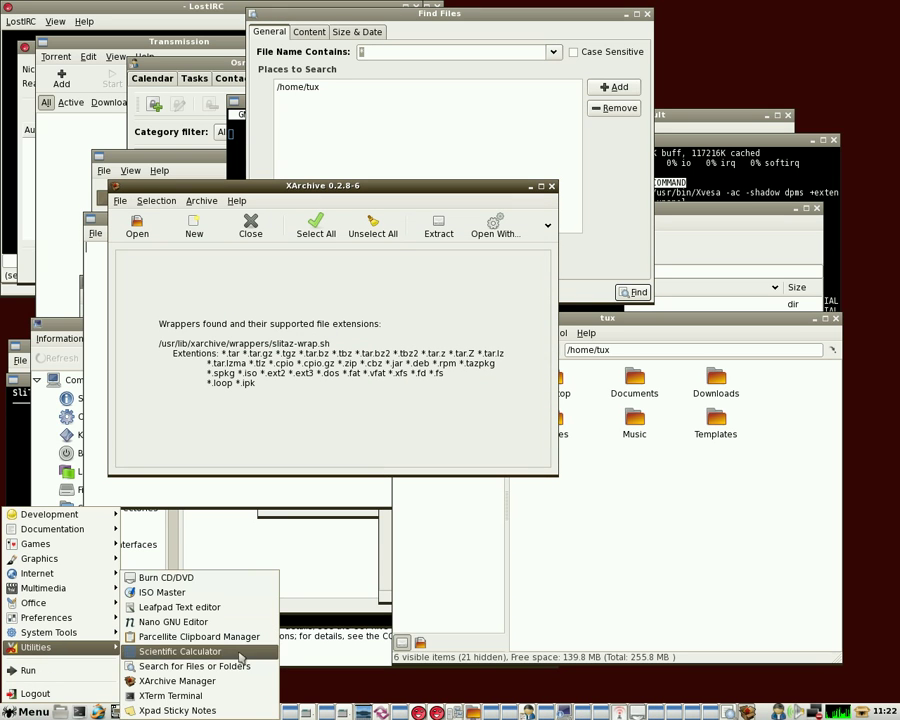
left_click(190, 709)
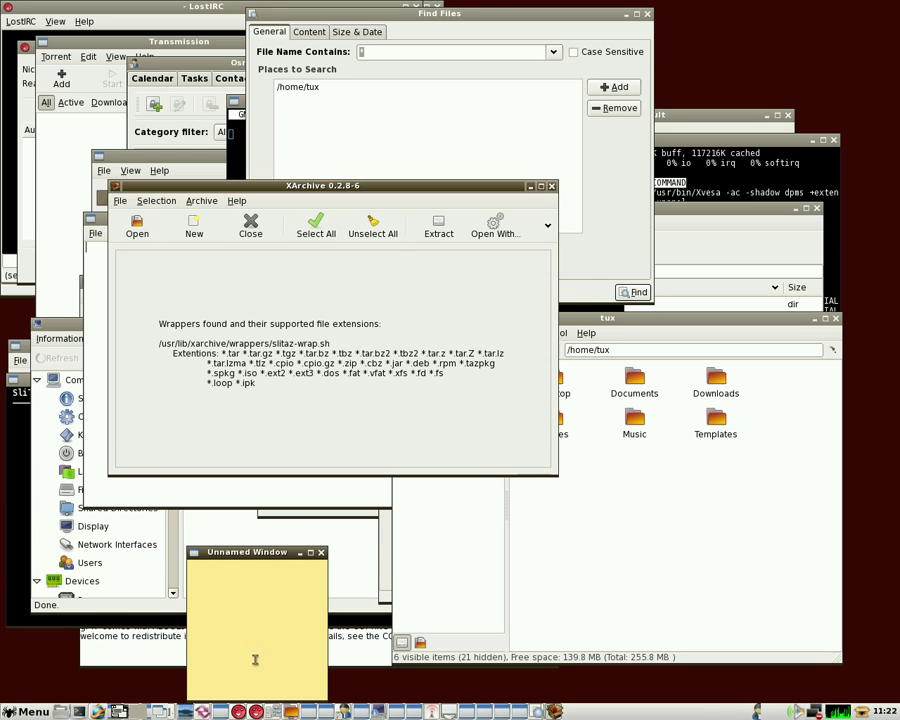
left_click_drag(250, 552, 139, 95)
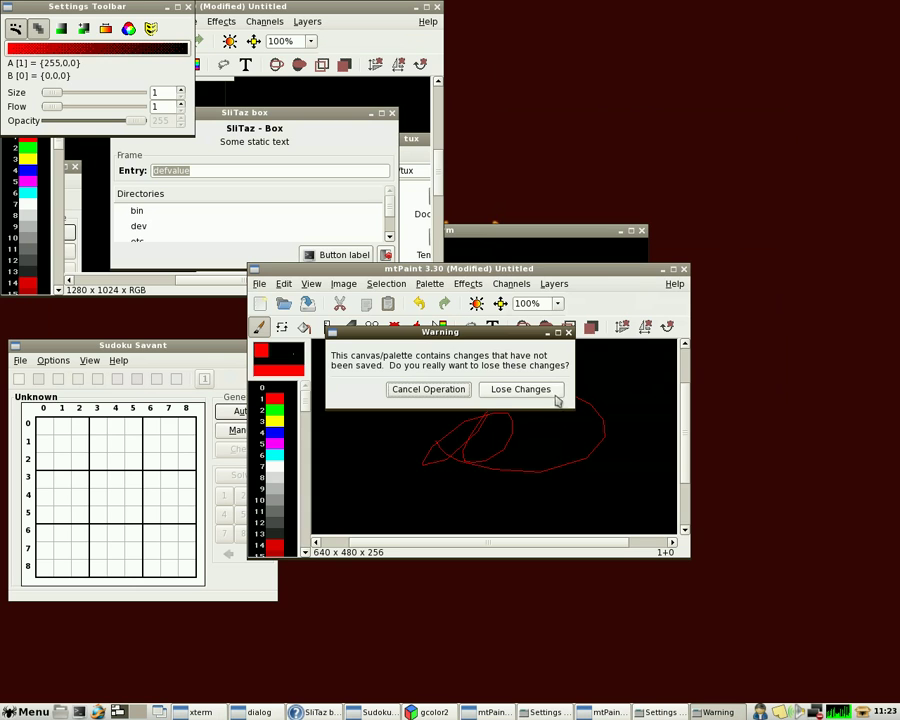
Discard mtPaint's unsaved changes and close the xterm and the SliTaz demo box
left_click(520, 392)
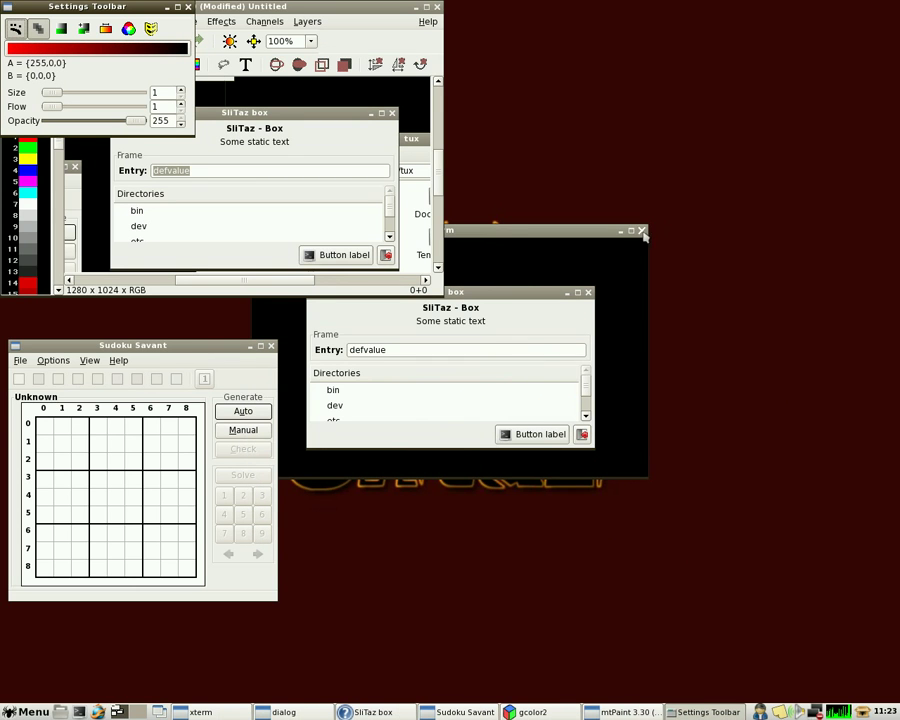
left_click(642, 231)
left_click(588, 293)
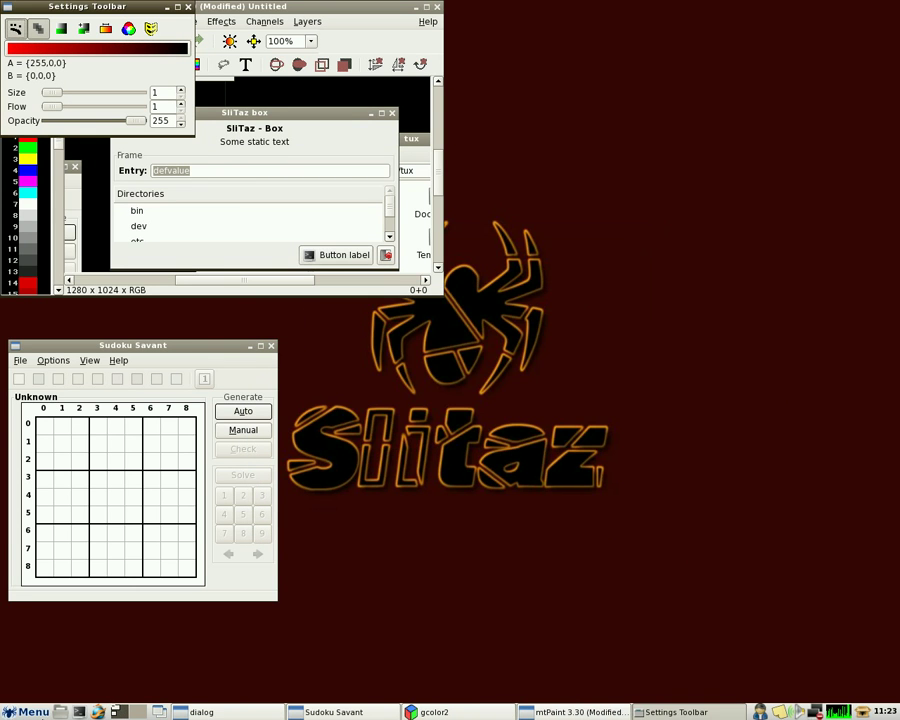
Launch Package manager (GUI) from System Tools with root rights
left_click(28, 712)
mouse_move(66, 633)
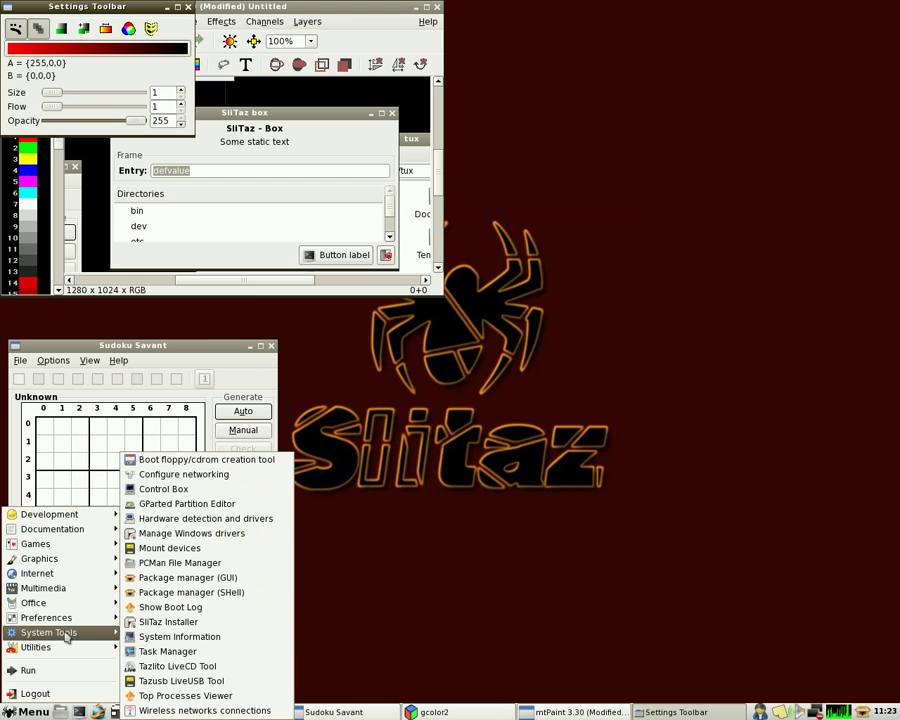
left_click(234, 578)
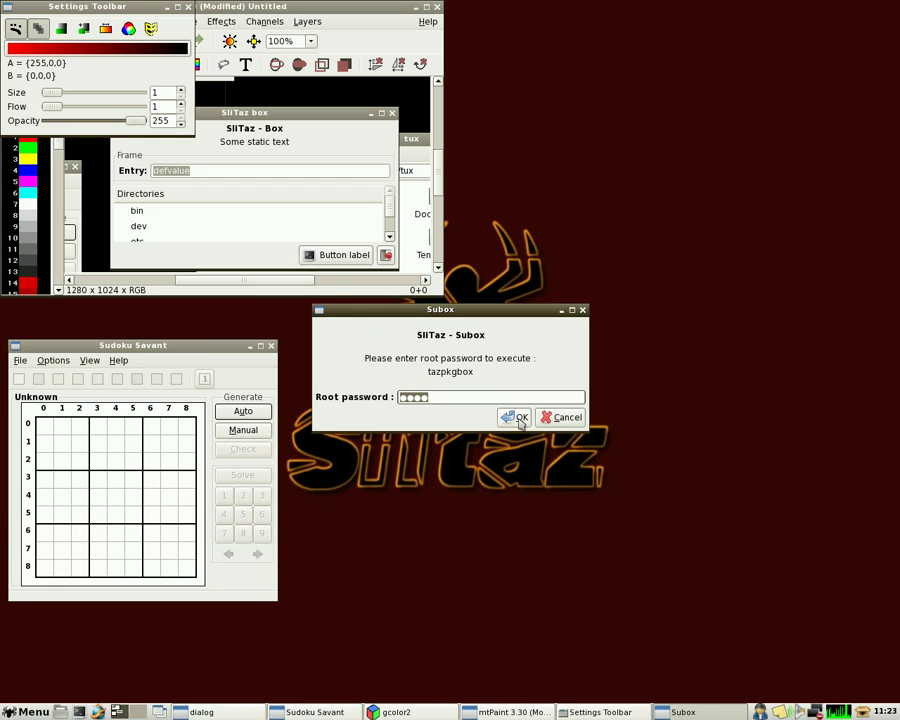
left_click(516, 415)
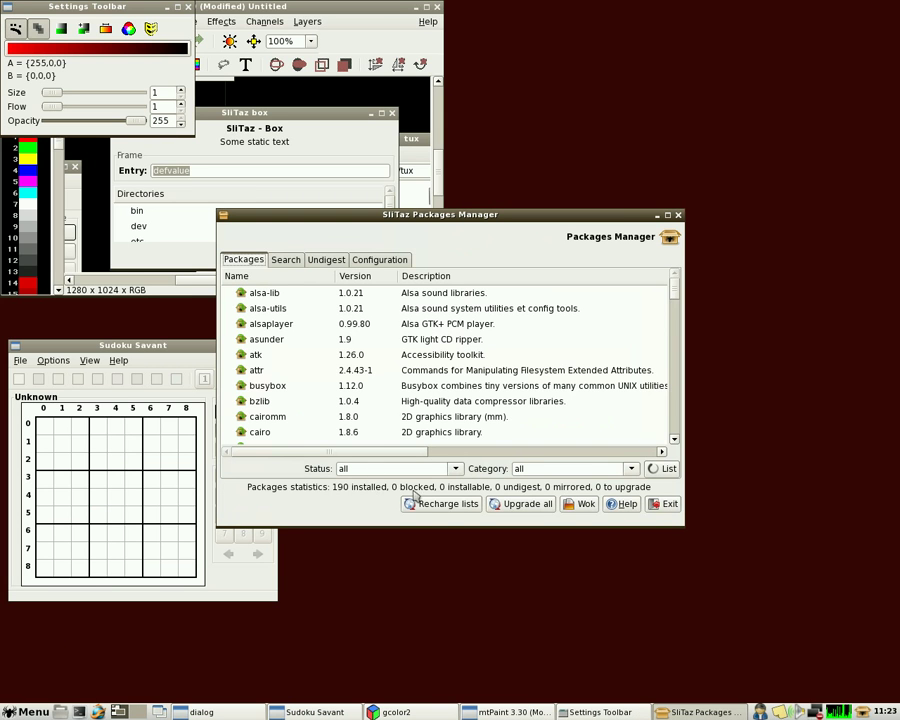
Reload the mirror package lists, then search packages for 'flash' to find get-flash-plugin
left_click(420, 502)
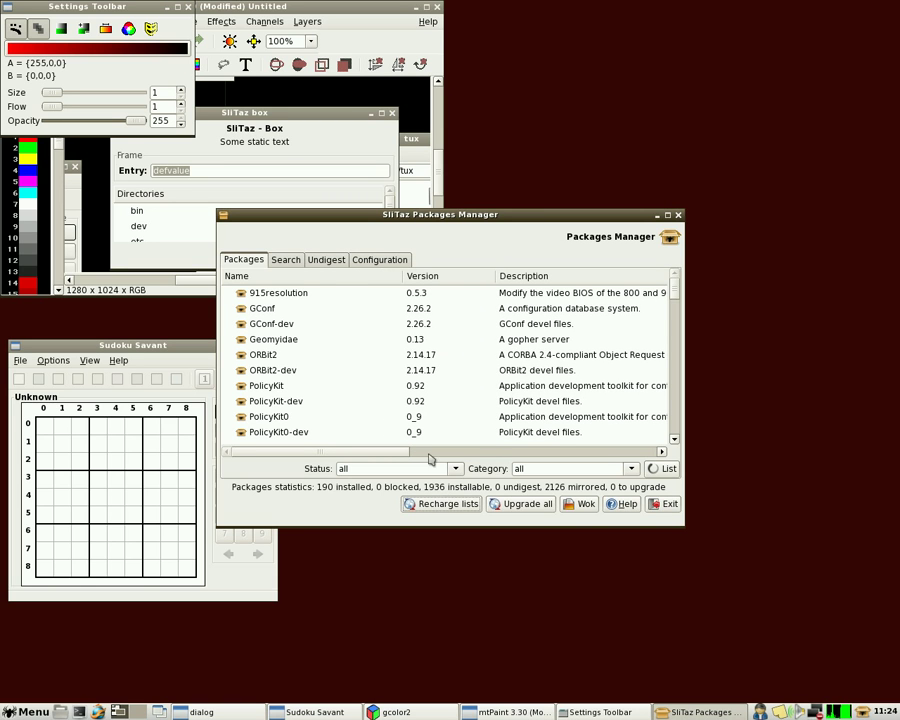
left_click(285, 261)
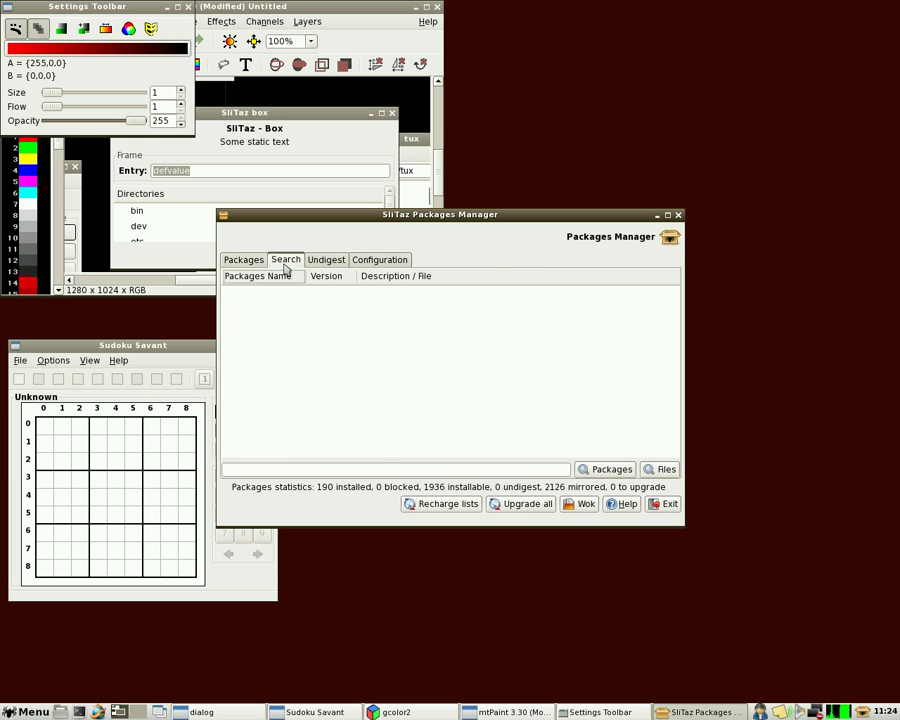
left_click(381, 467)
type("f")
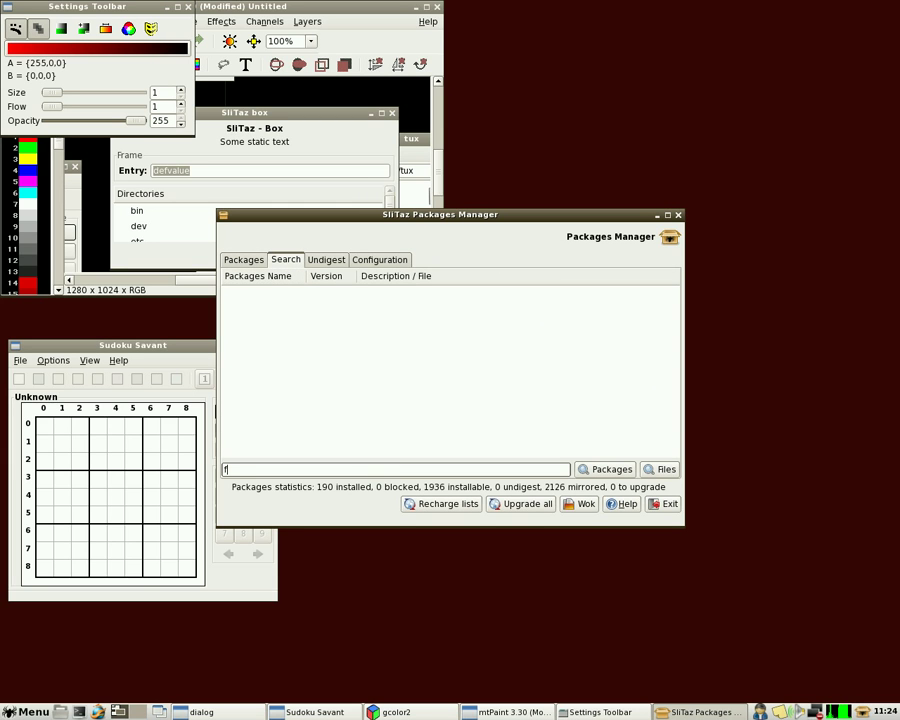
type("lash")
left_click(599, 468)
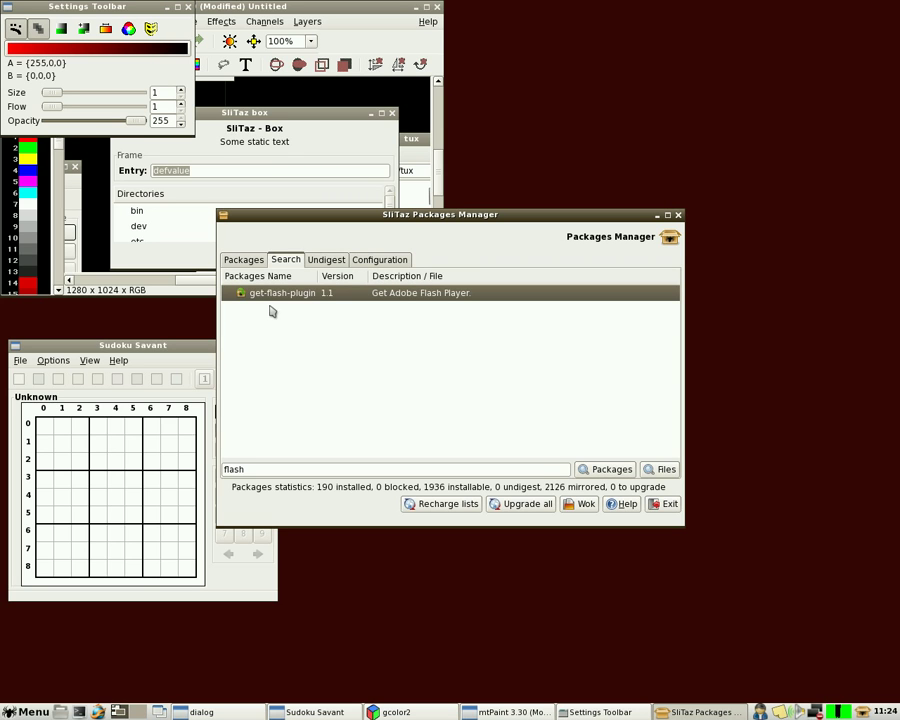
Install get-flash-plugin, answering 'y' to add the missing curl and openssl dependencies
double_click(273, 300)
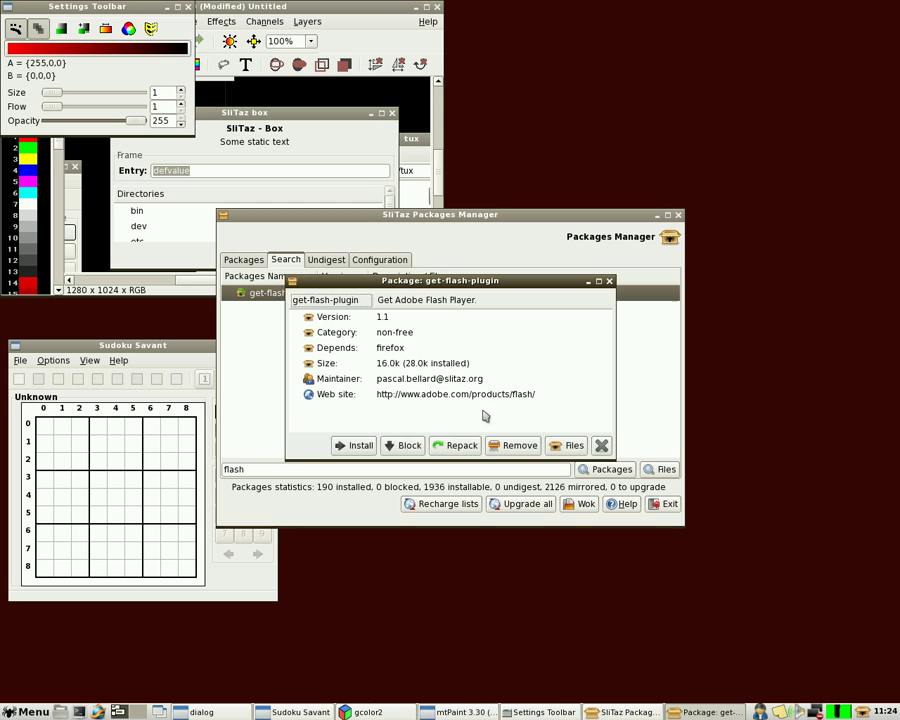
left_click(360, 447)
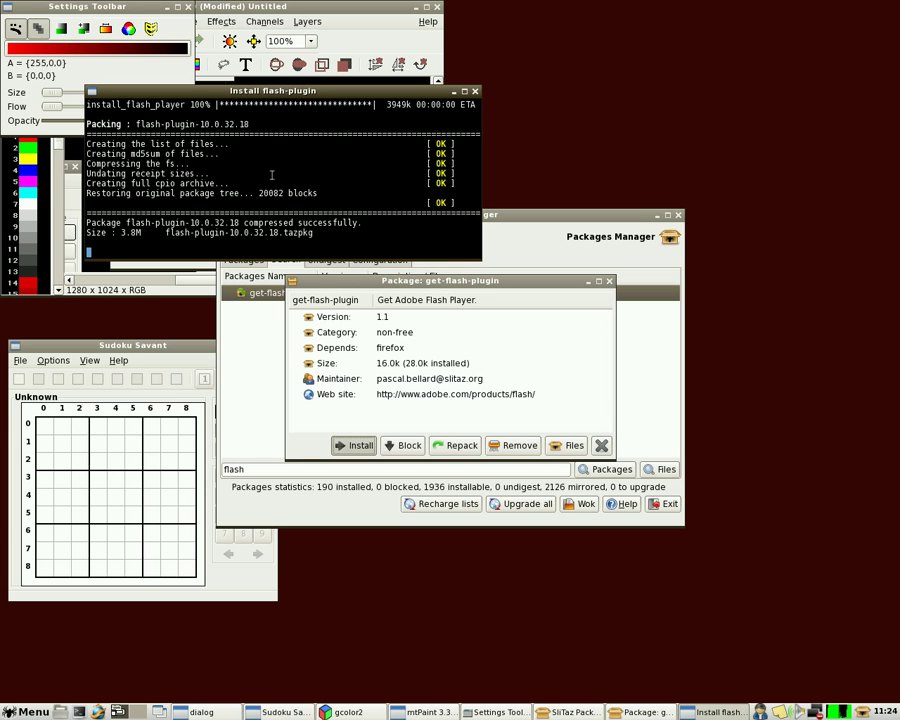
type("y")
key("Return")
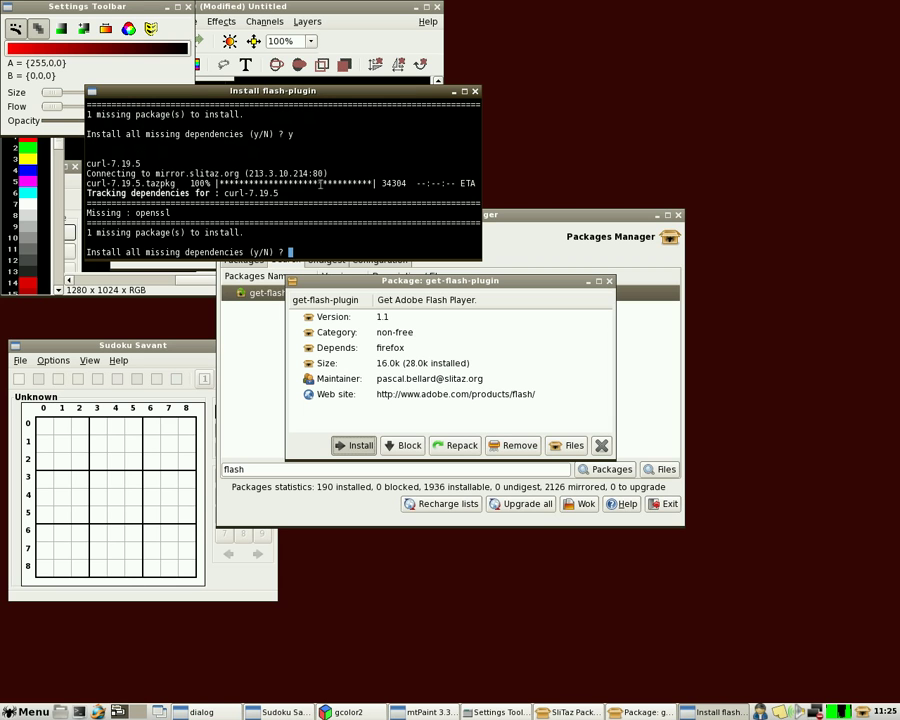
type("y")
key("Return")
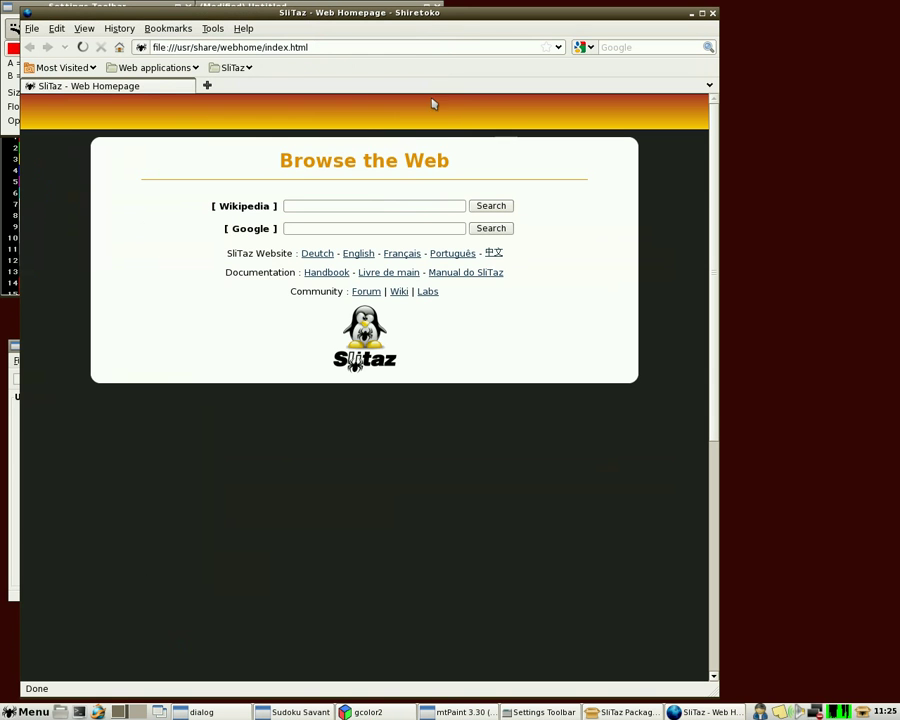
Load the YouTube home page in Firefox from the 'youtube' address suggestion
left_click(329, 47)
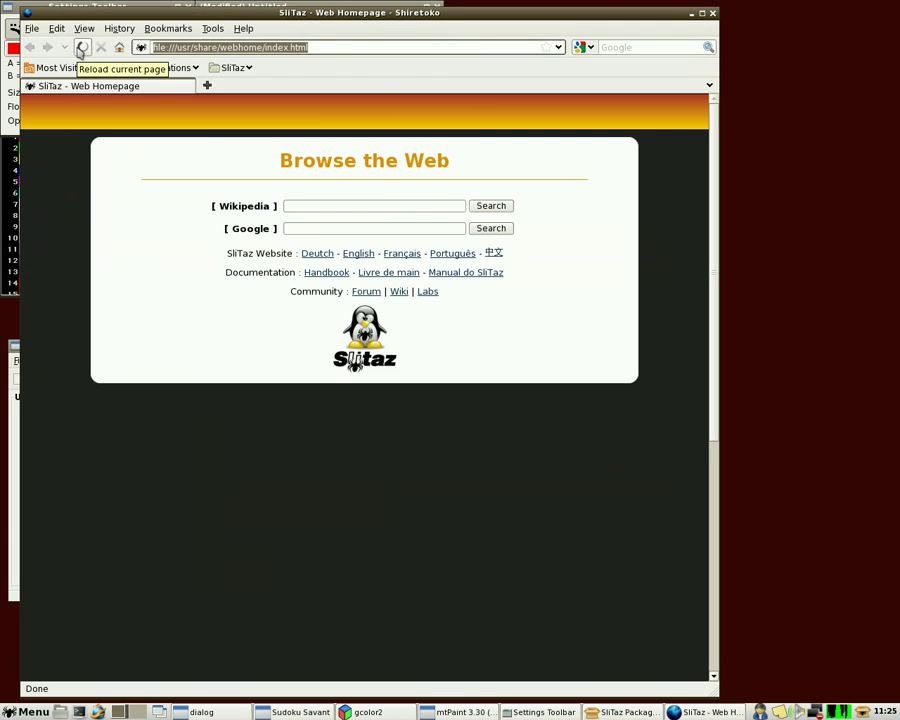
type("you")
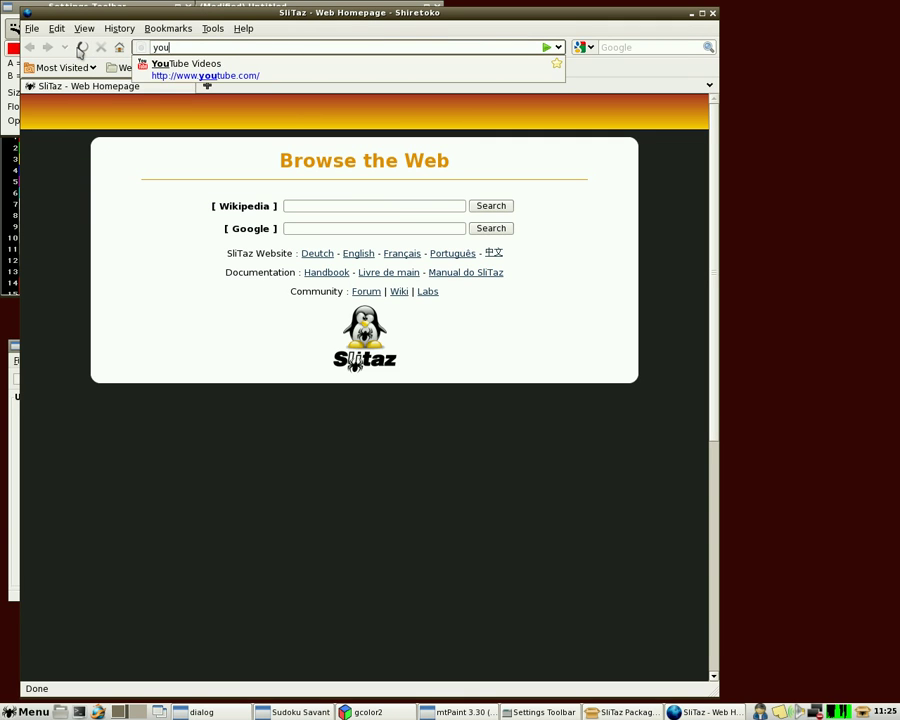
type("tube")
key("Down")
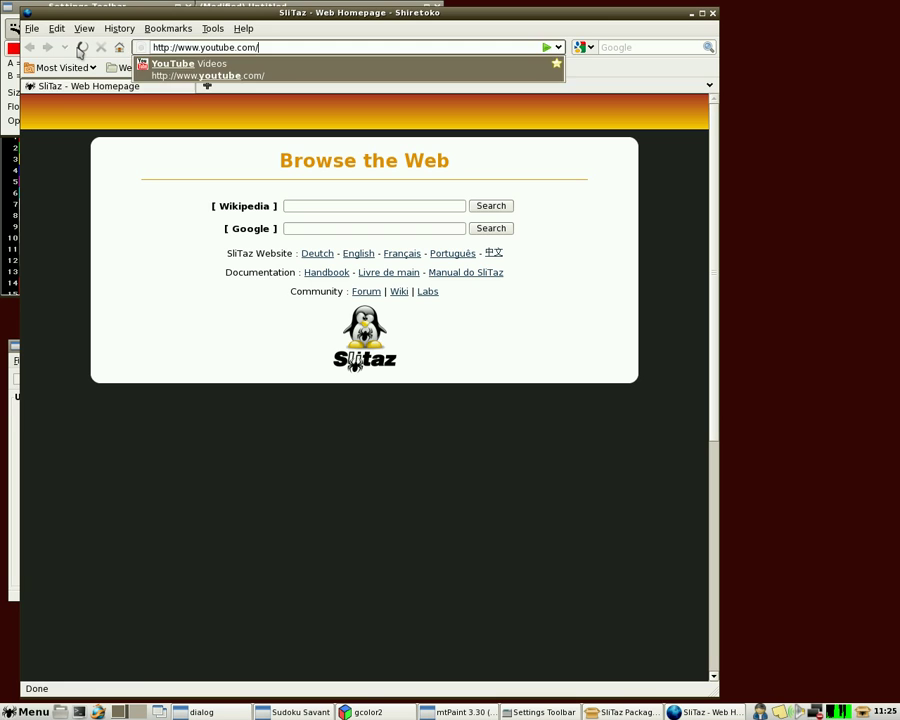
key("Return")
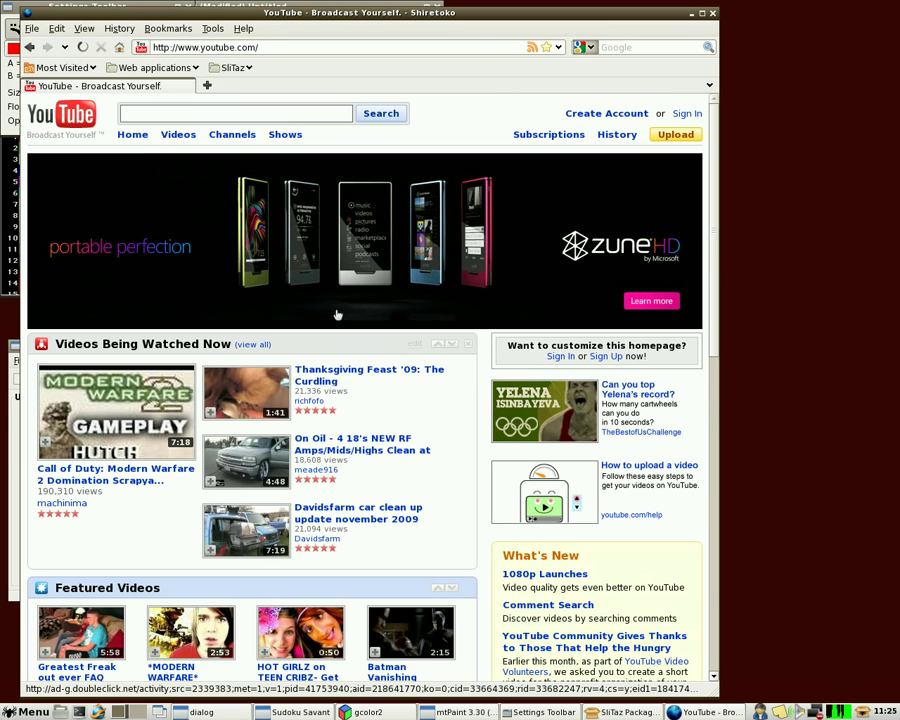
Play the Greatest Freak out ever FAQ video, pause it, and close Firefox
left_click(92, 637)
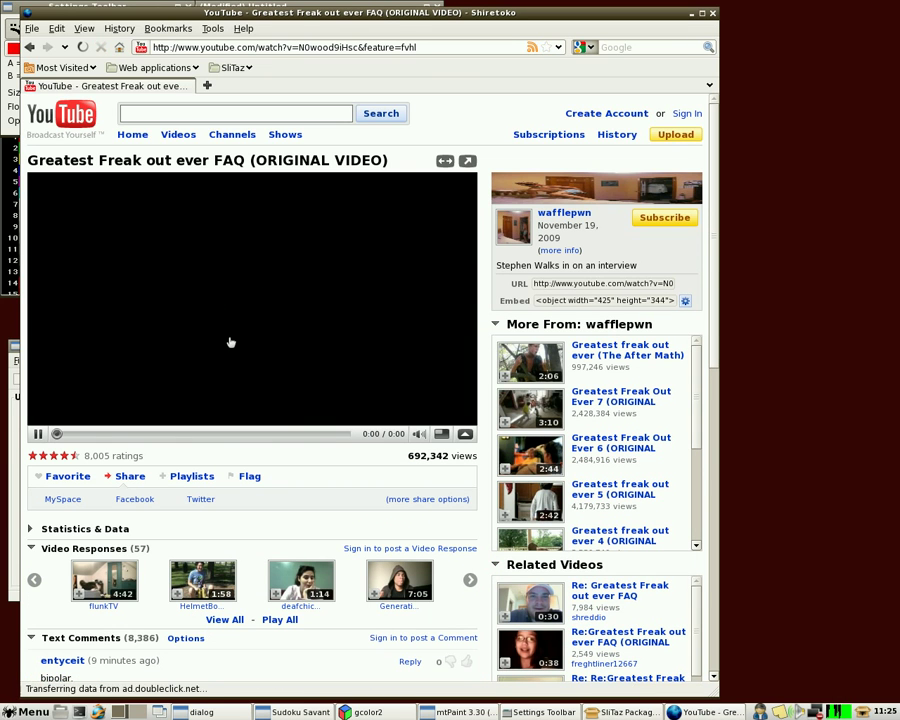
left_click(38, 433)
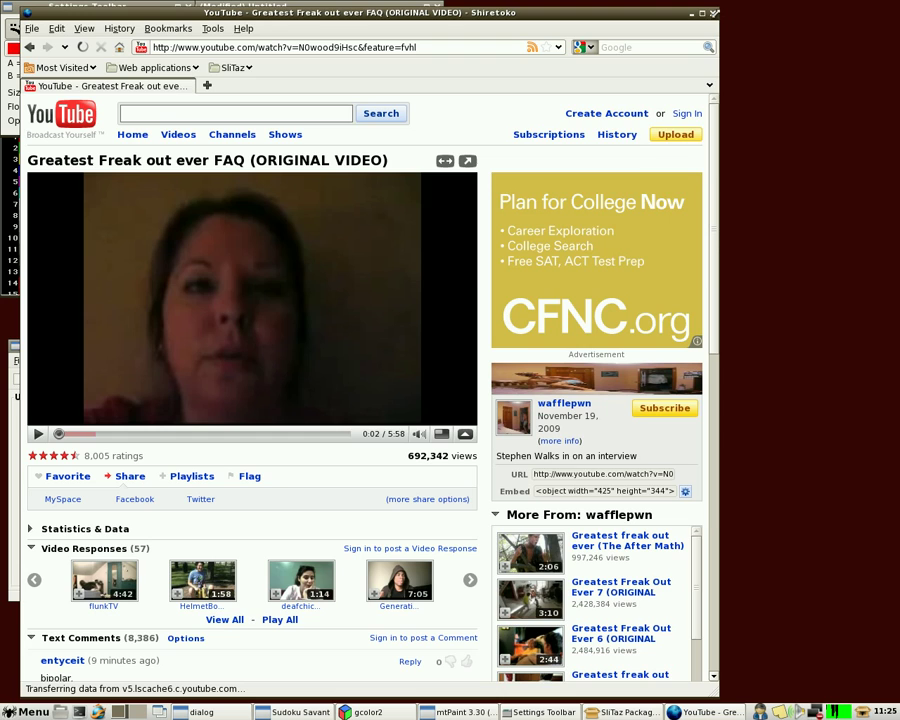
left_click(712, 14)
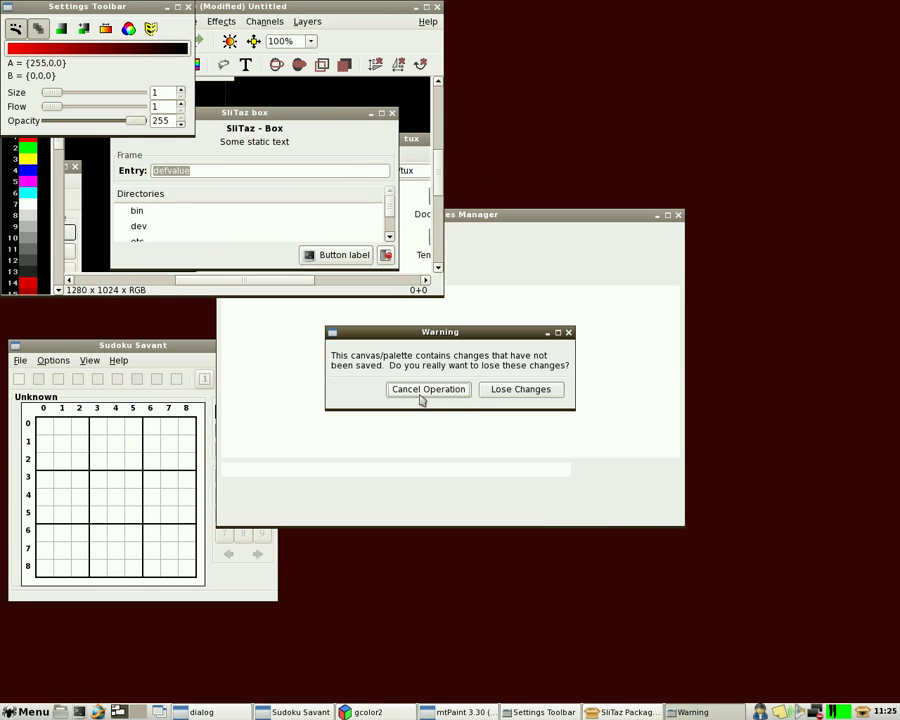
Choose Lose Changes to discard the mtPaint drawing and close it
left_click(495, 390)
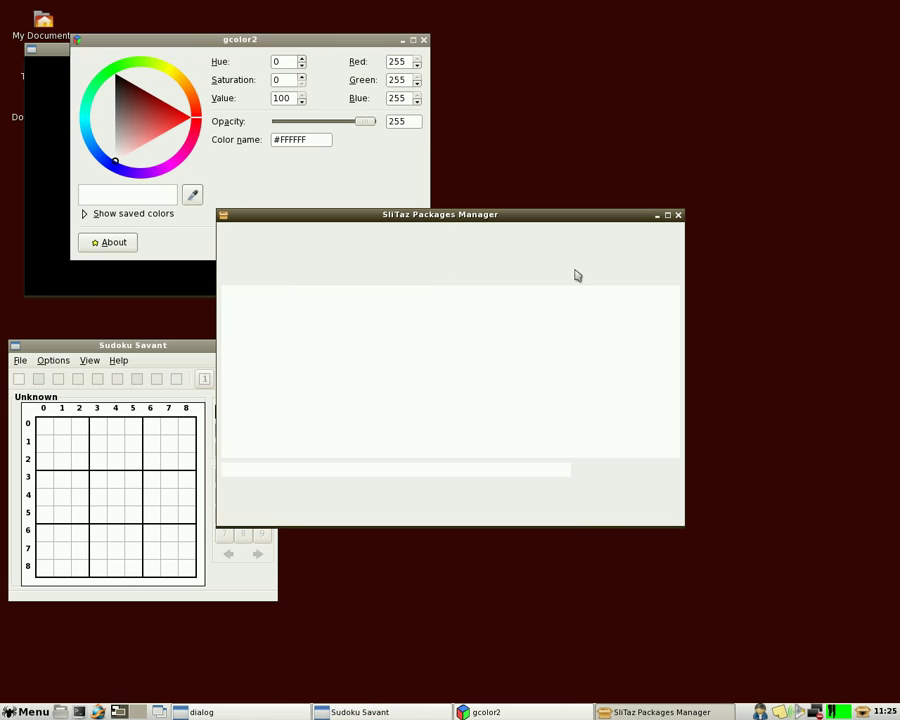